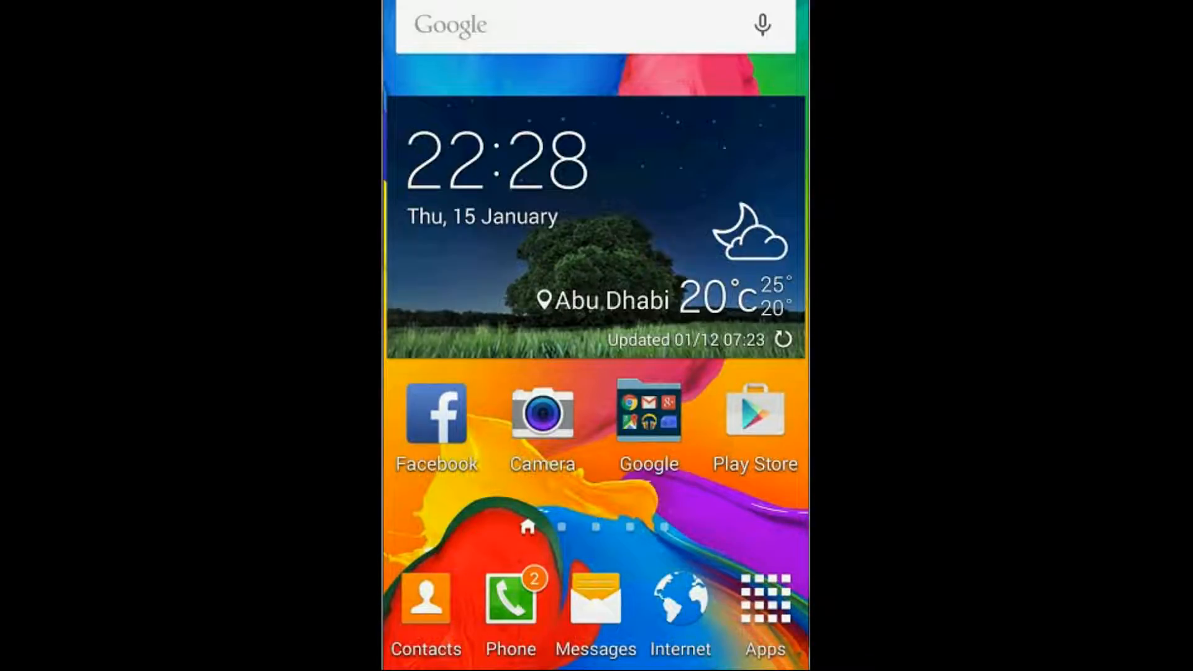
Open the About device page in the System section of the phone's Settings
left_click(765, 598)
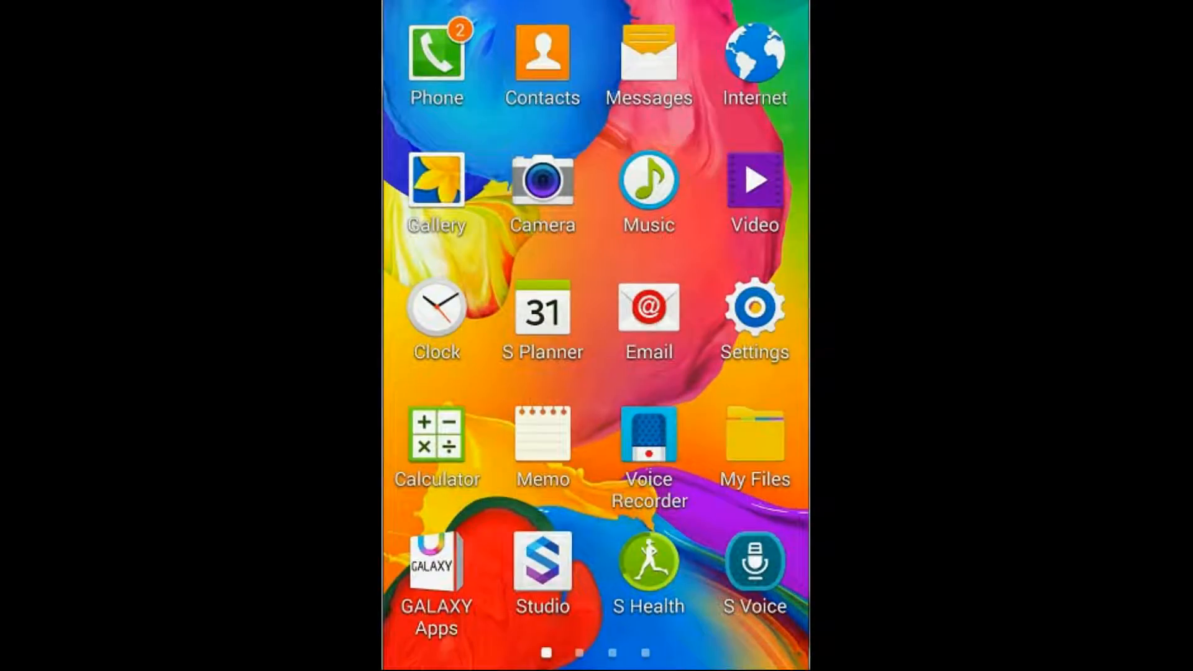
left_click(755, 314)
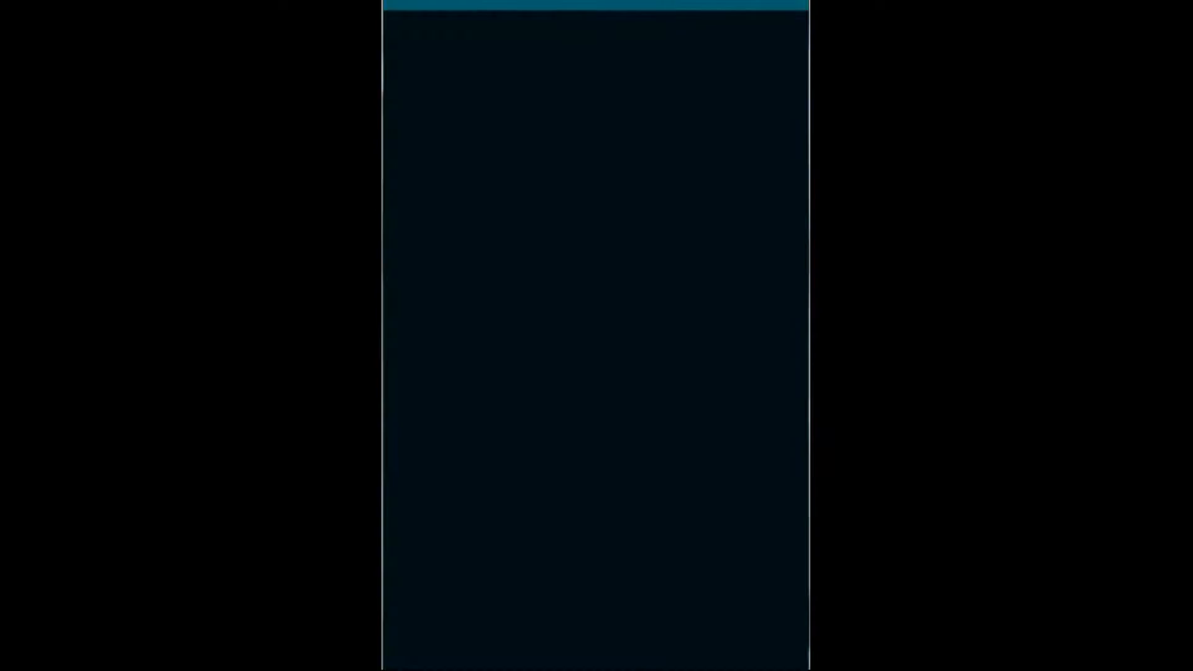
scroll(596, 336, "down", 15)
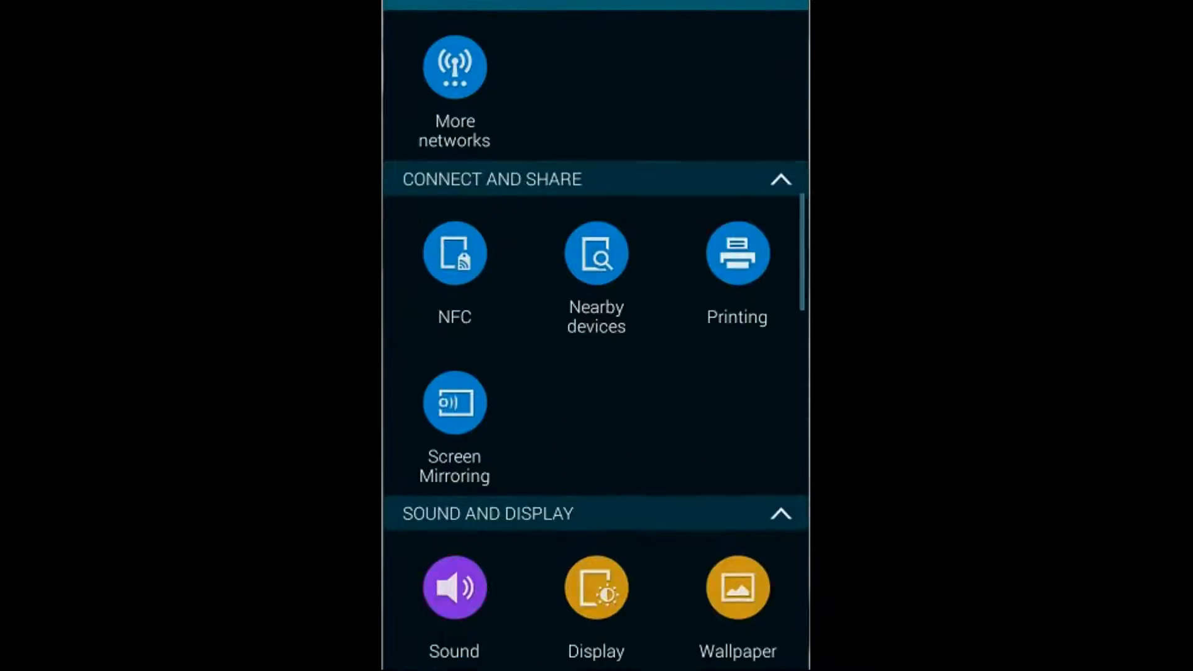
scroll(596, 336, "down", 15)
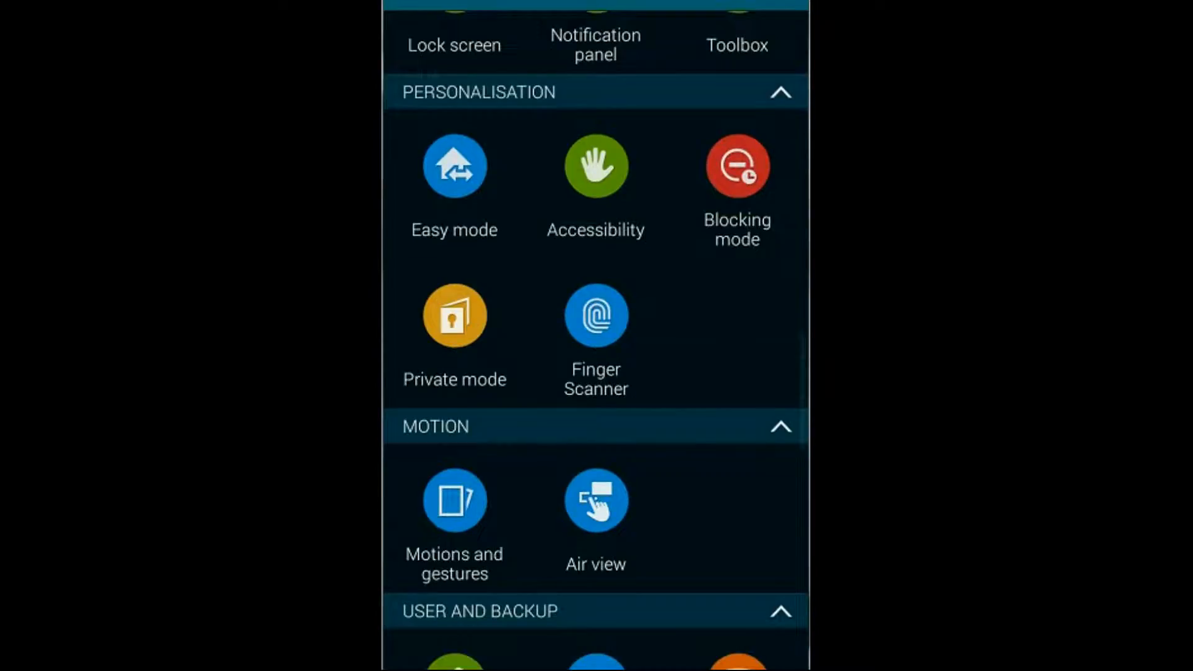
scroll(596, 336, "down", 2)
scroll(596, 336, "up", 2)
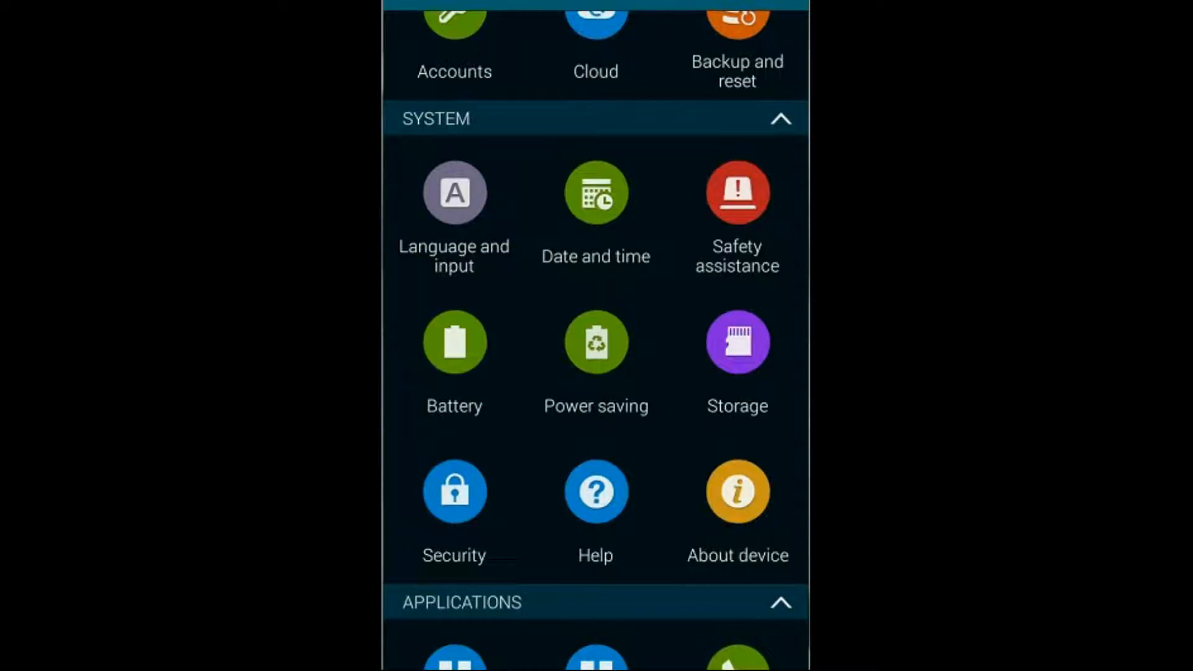
left_click(737, 492)
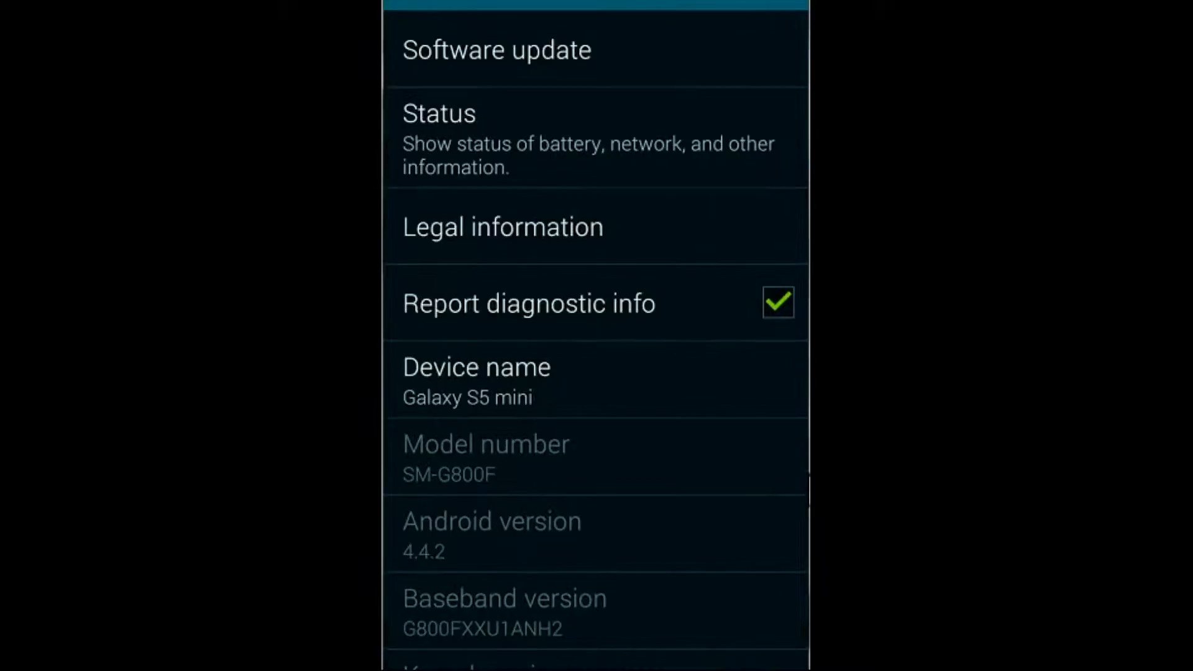
Unlock the hidden developer settings by repeatedly selecting the phone's Build number entry
scroll(596, 340, "down", 5)
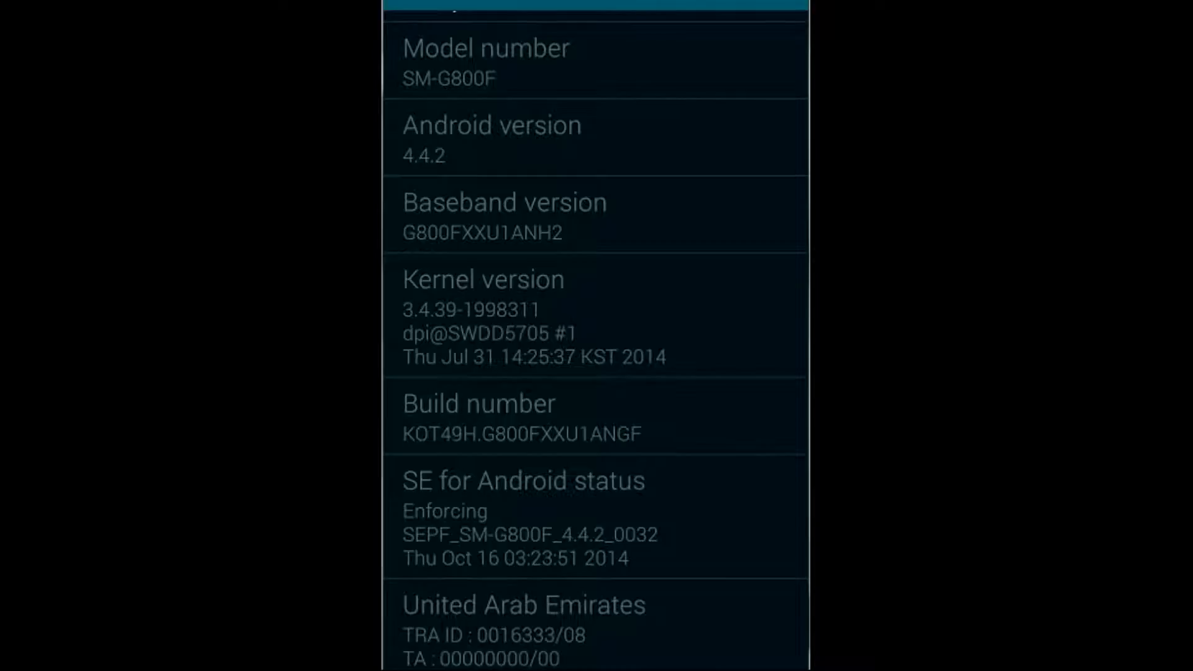
left_click(596, 417)
left_click(596, 416)
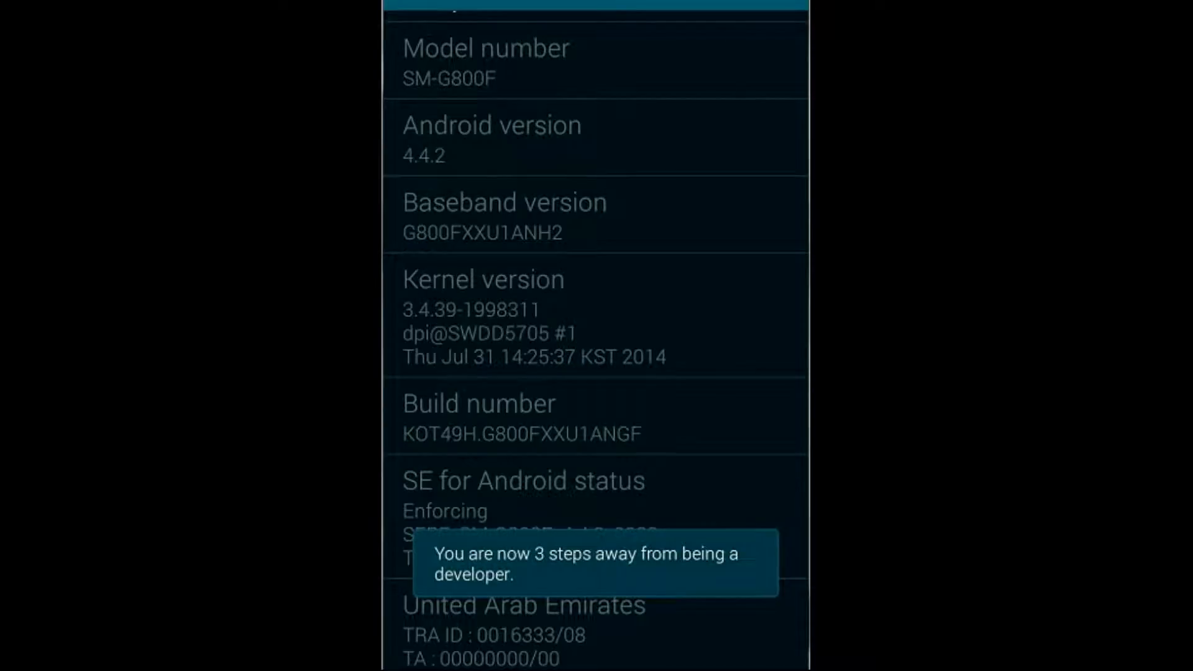
left_click(595, 417)
left_click(596, 417)
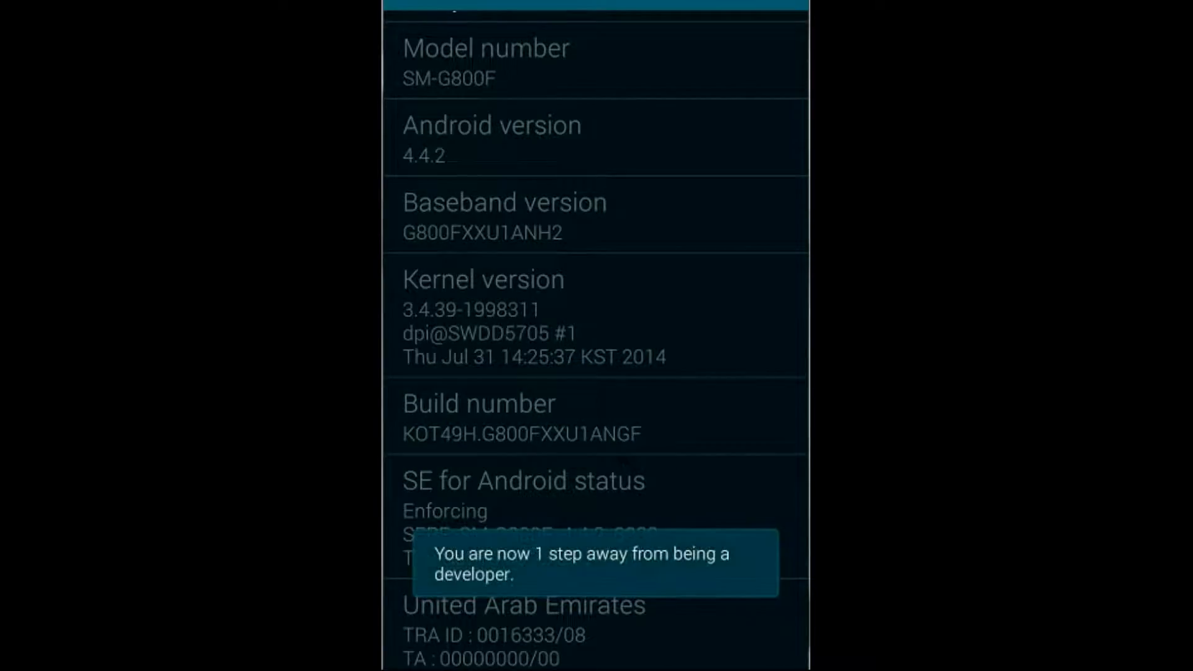
left_click(596, 417)
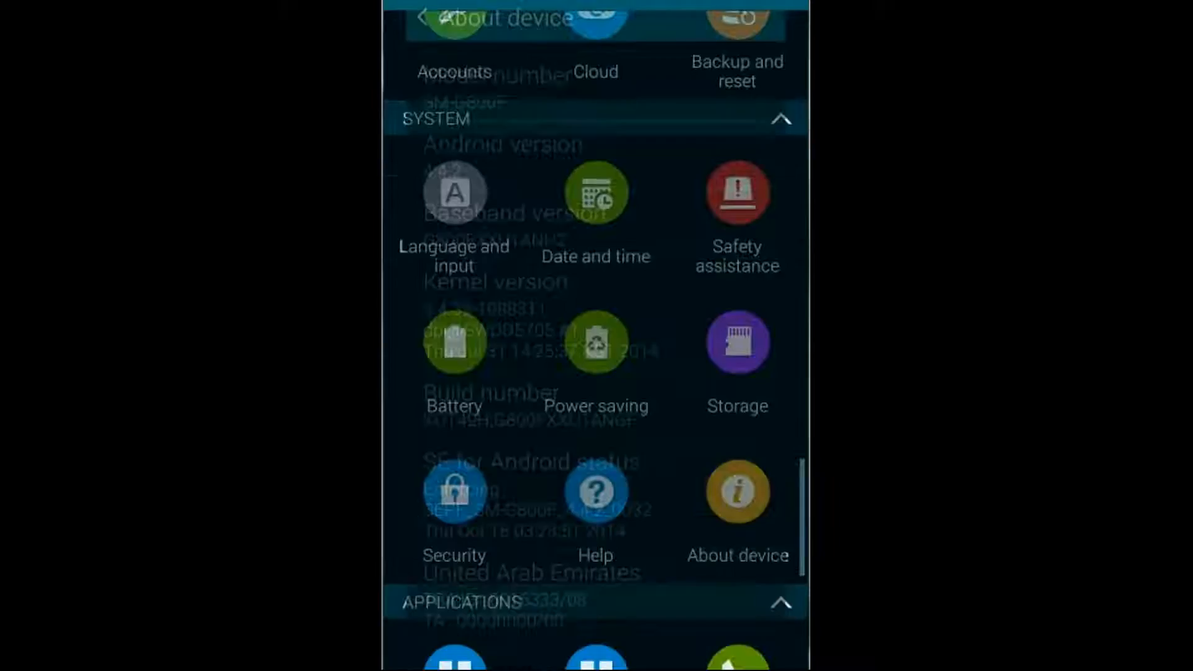
Open Developer options from the System section of Settings
scroll(596, 335, "down", 15)
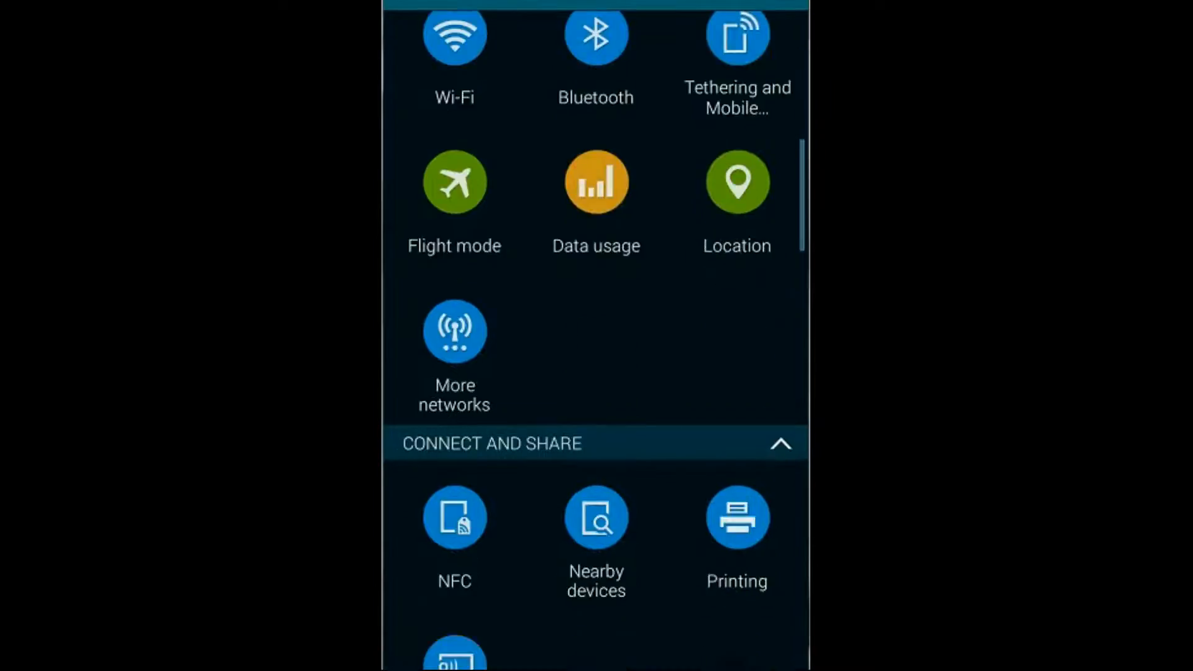
scroll(595, 336, "down", 12)
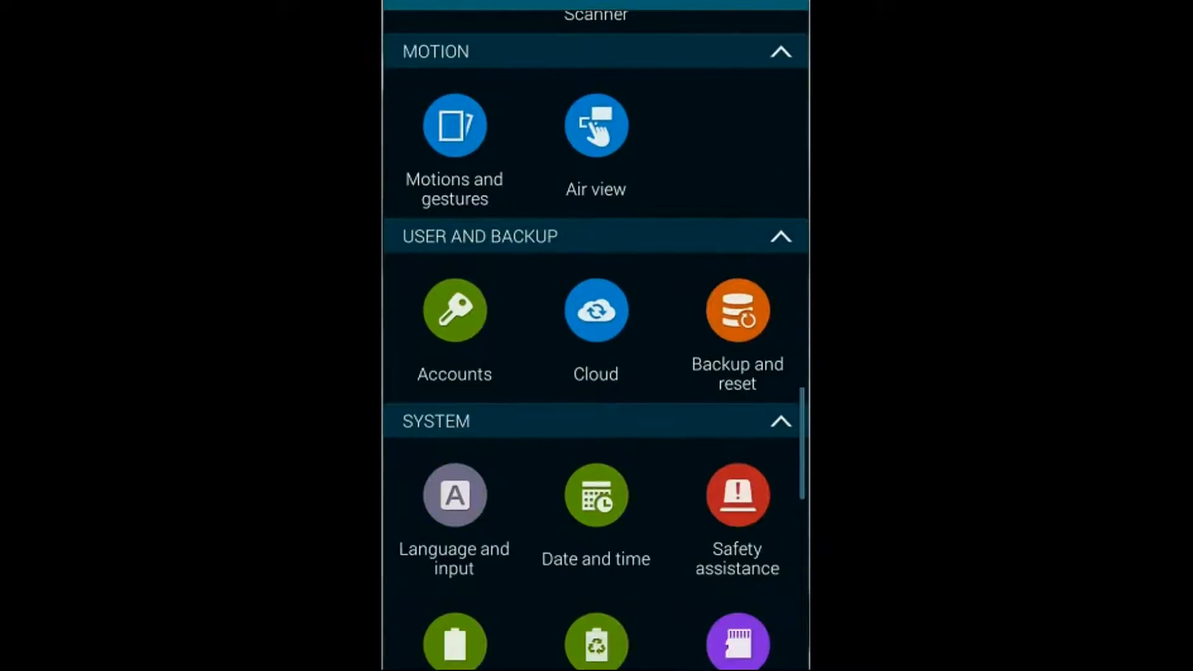
scroll(596, 335, "up", 1)
scroll(595, 335, "down", 2)
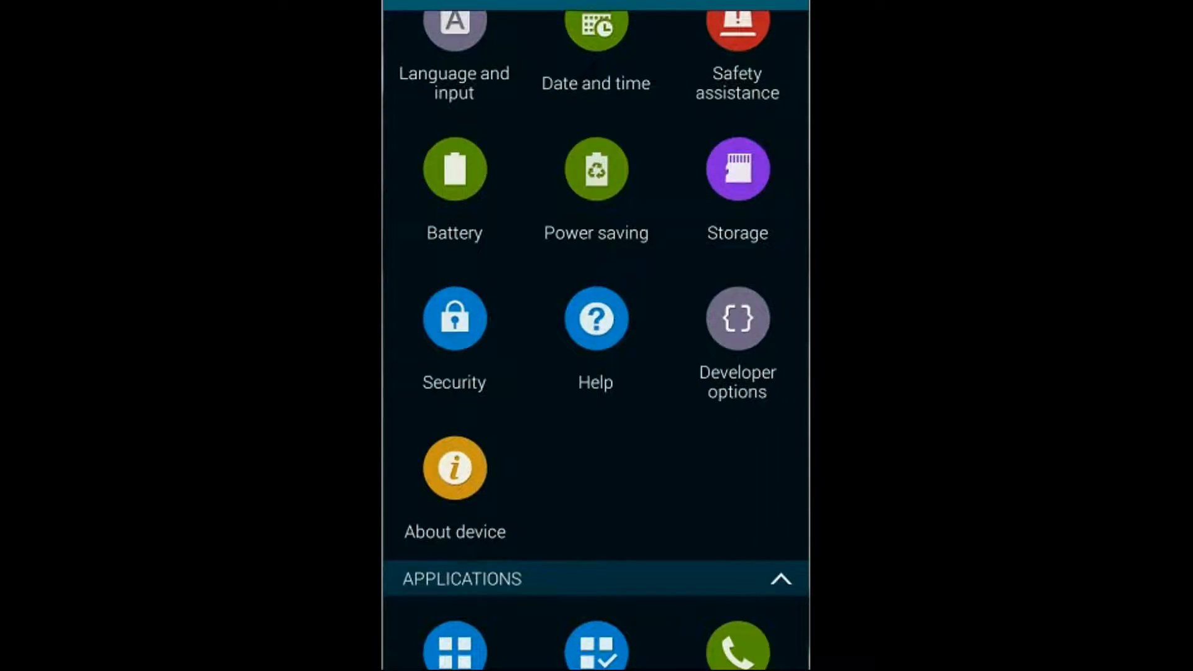
left_click(737, 335)
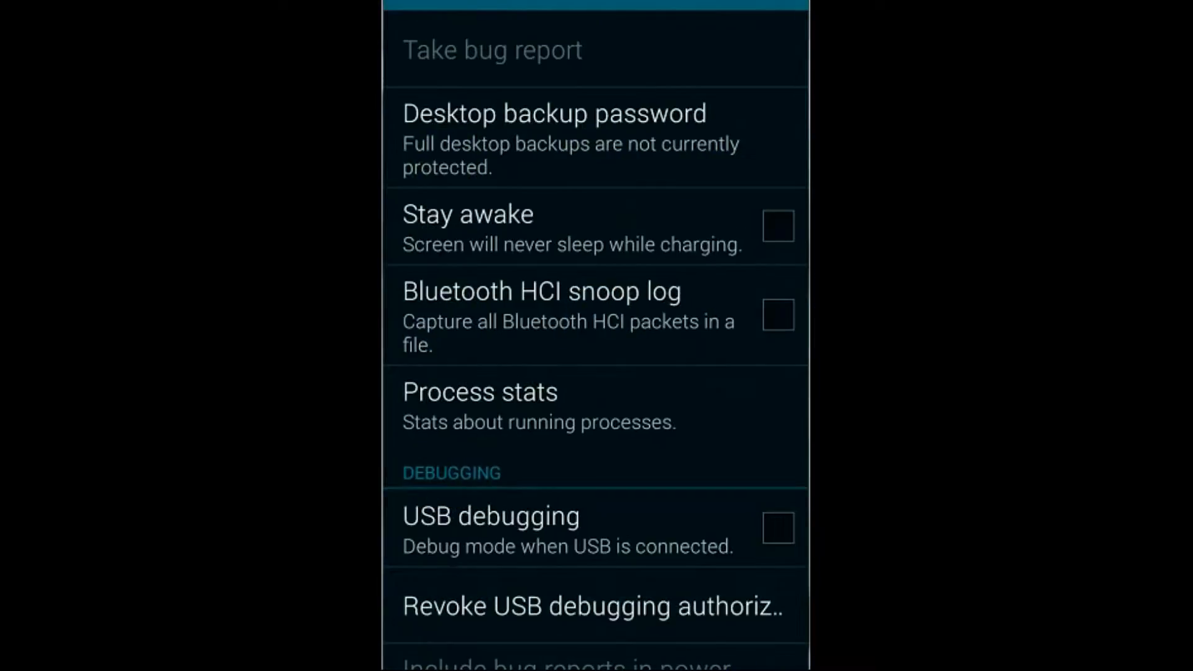
Enable USB debugging in the Debugging section and accept the confirmation
scroll(595, 342, "down", 2)
scroll(595, 342, "up", 2)
scroll(595, 342, "down", 4)
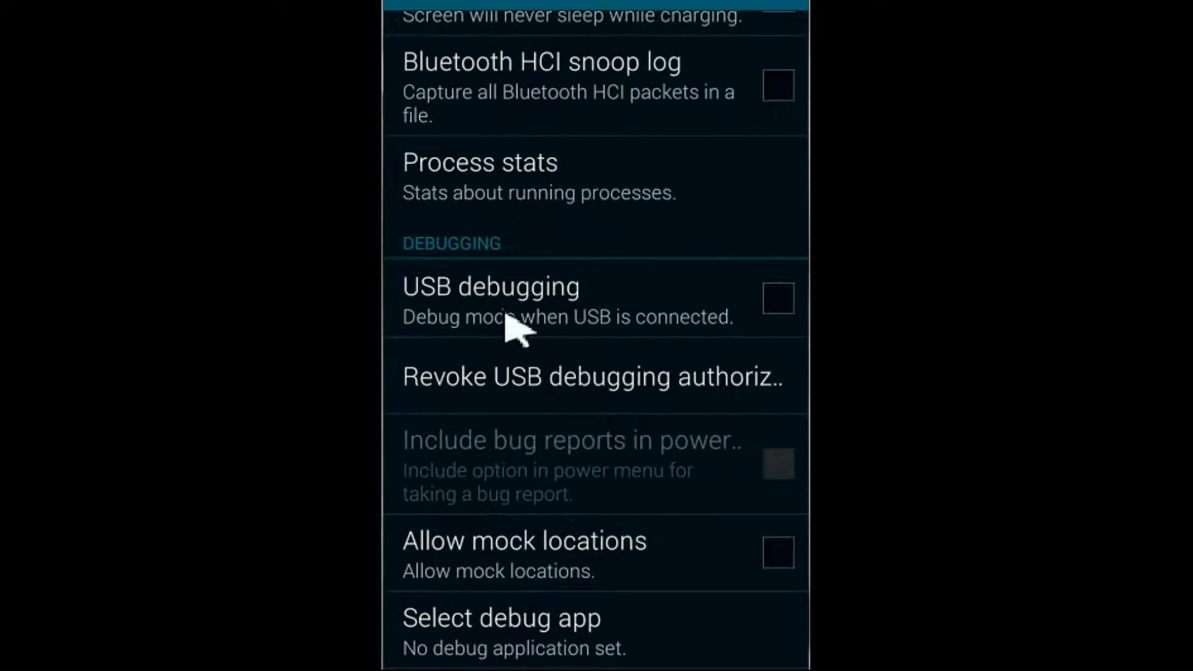
left_click(778, 299)
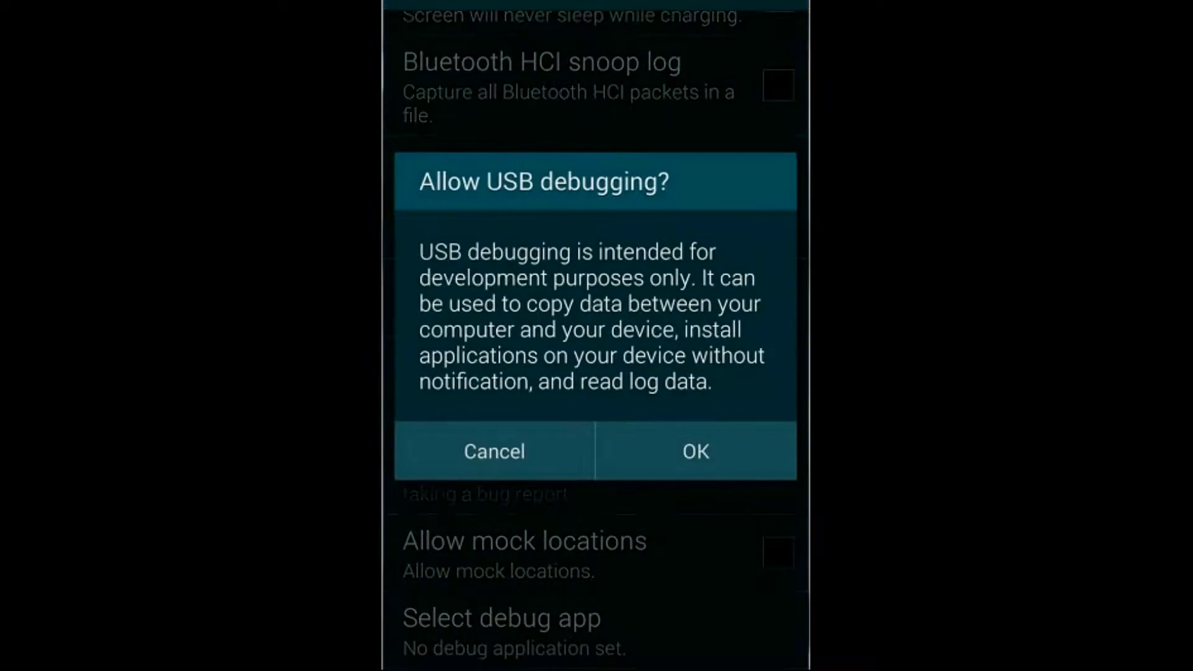
left_click(696, 452)
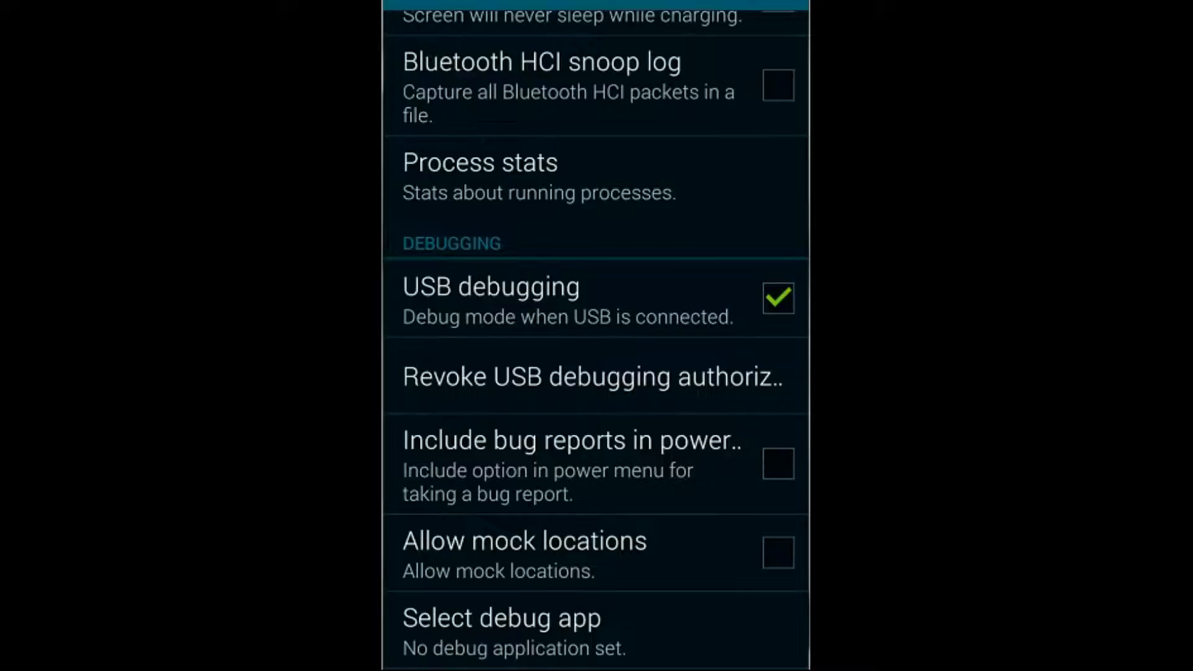
scroll(595, 335, "up", 4)
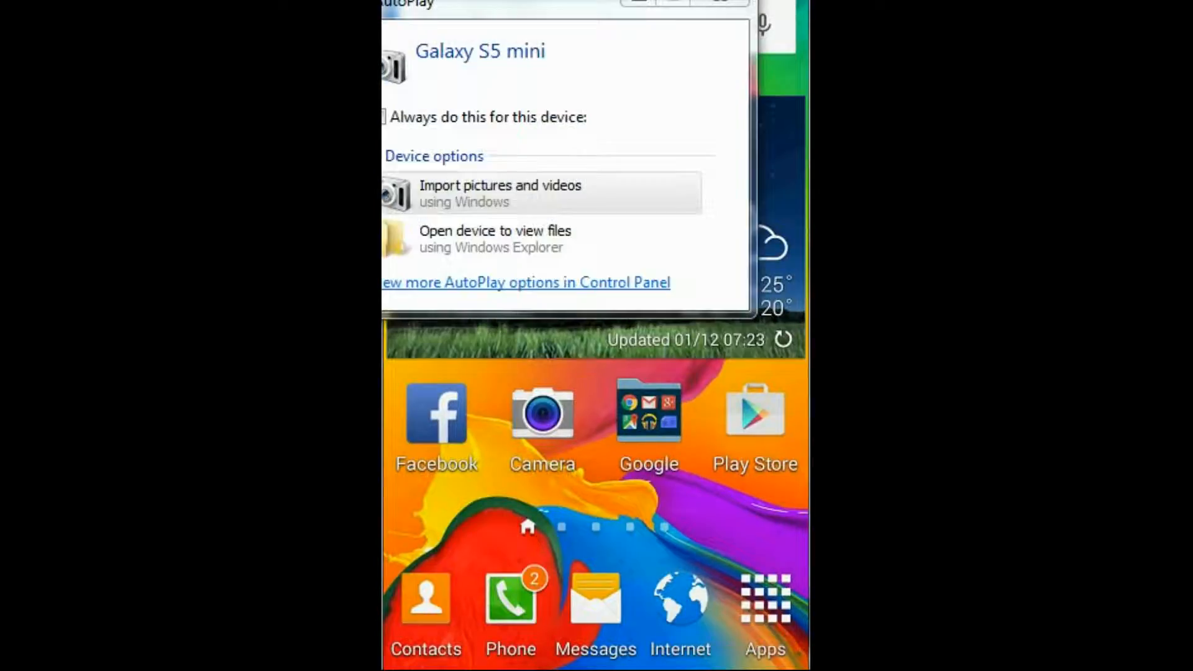
Dismiss the AutoPlay window and set the phone's USB computer connection to Camera (PTP)
left_click(736, 5)
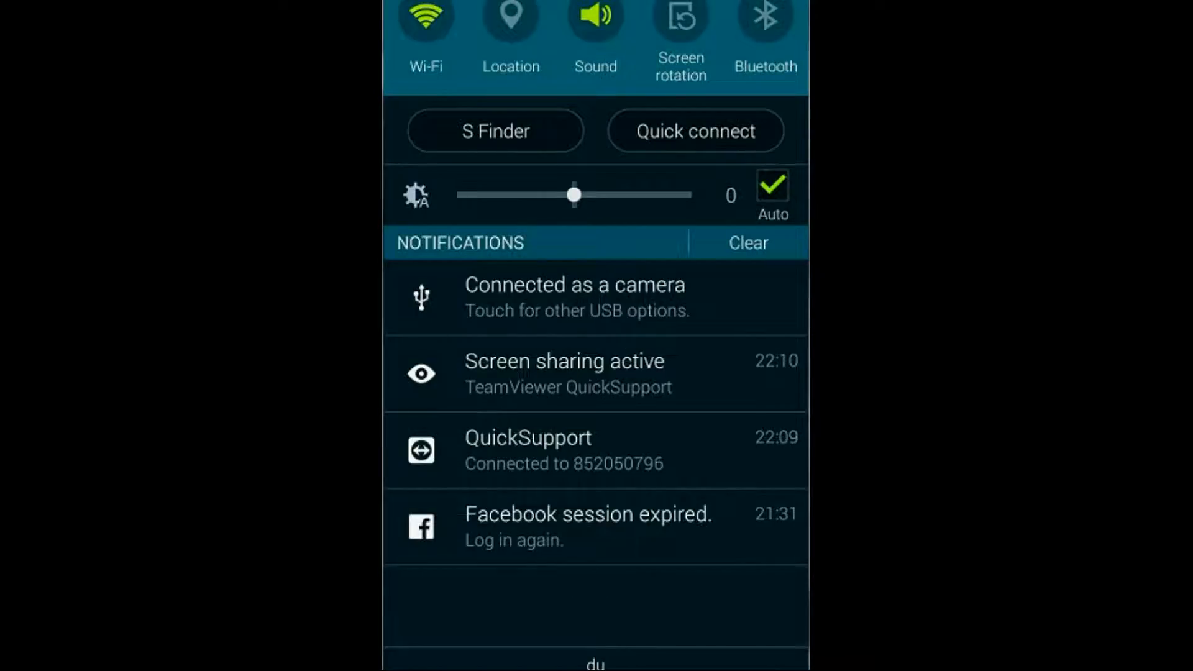
left_click(575, 297)
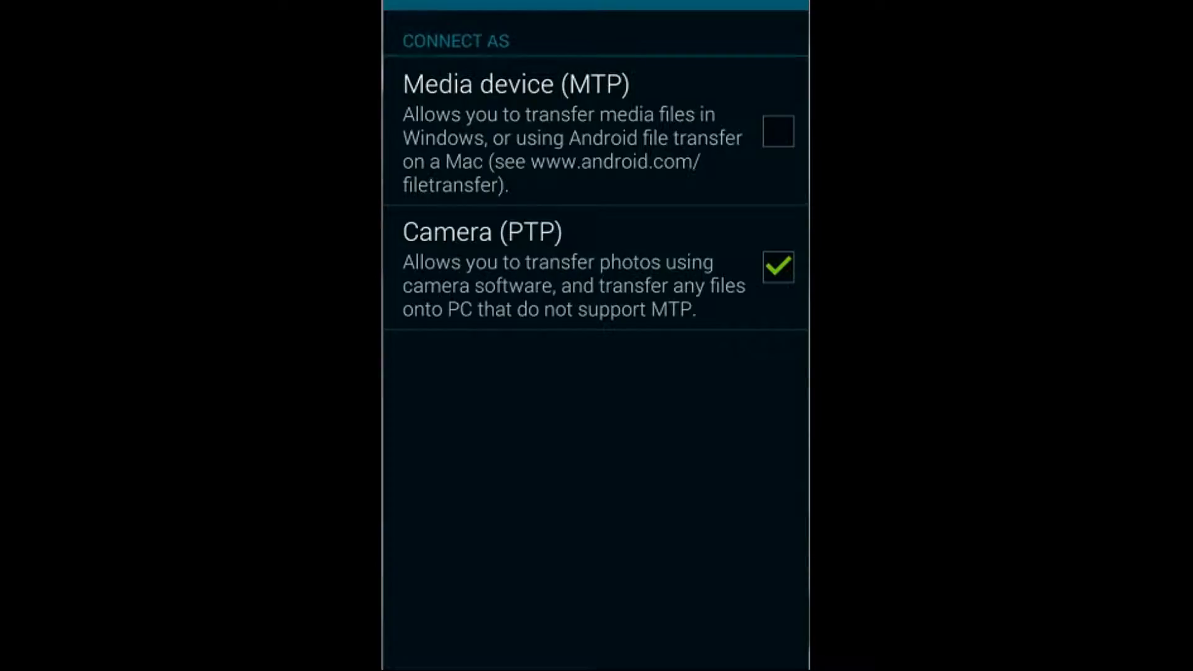
left_click(595, 267)
left_click(596, 132)
left_click(779, 267)
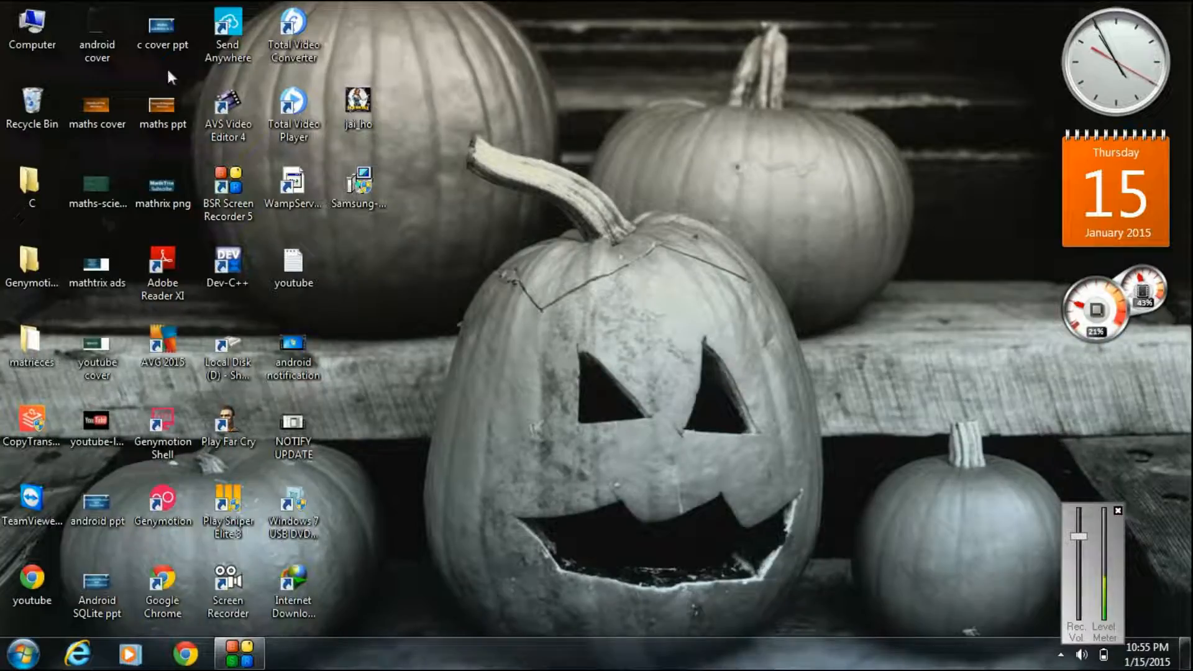
On the Windows PC, browse to the android sdk folder on Local Disk (C:) and launch SDK Manager
double_click(35, 31)
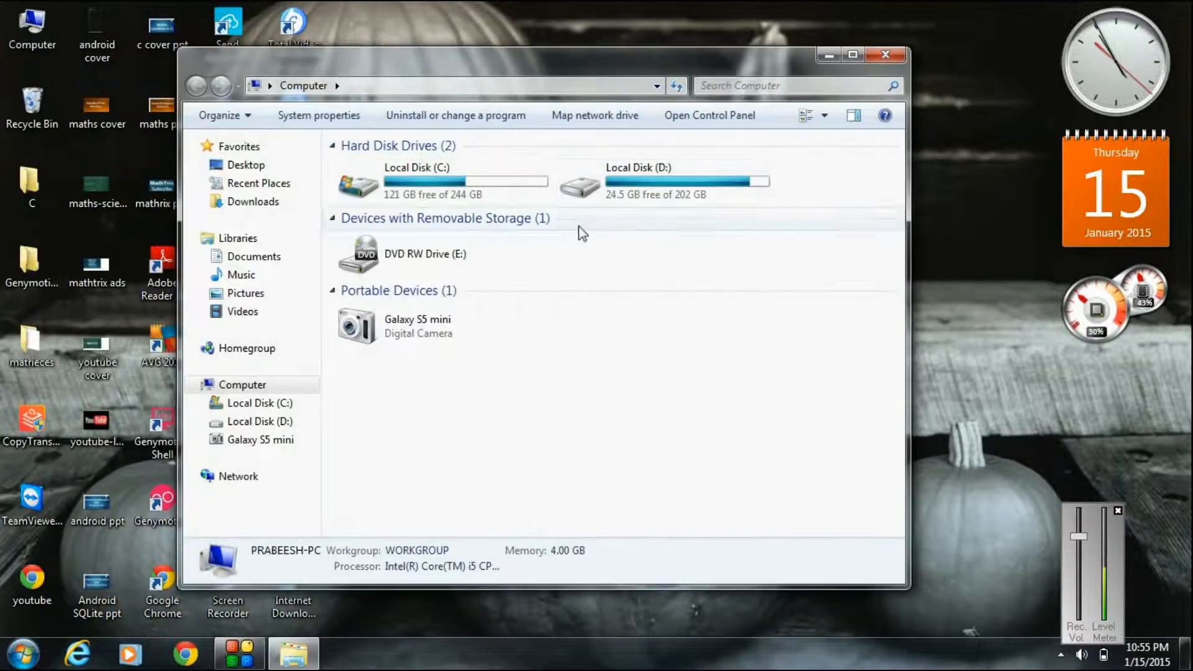
double_click(440, 190)
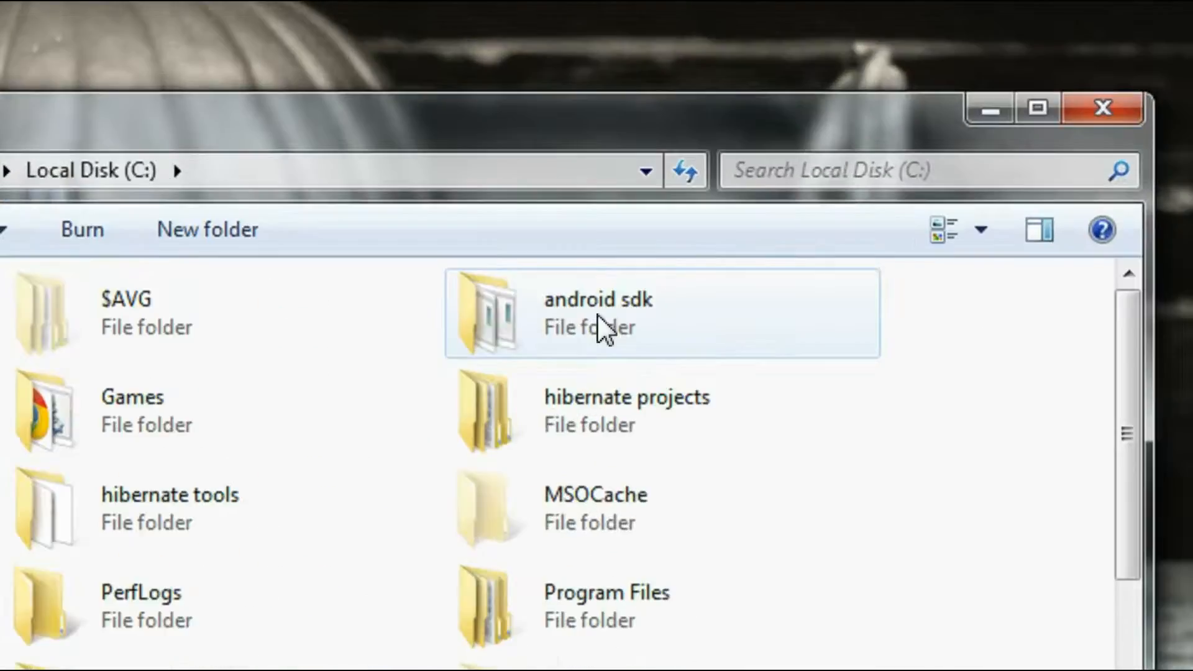
double_click(598, 314)
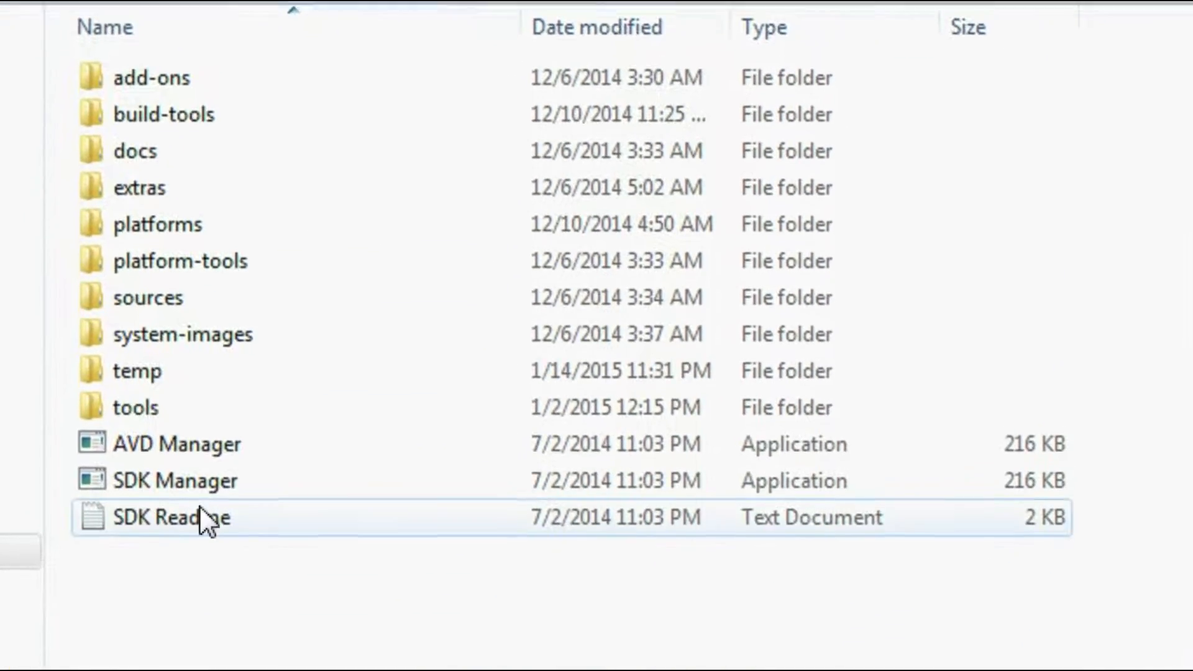
left_click(144, 470)
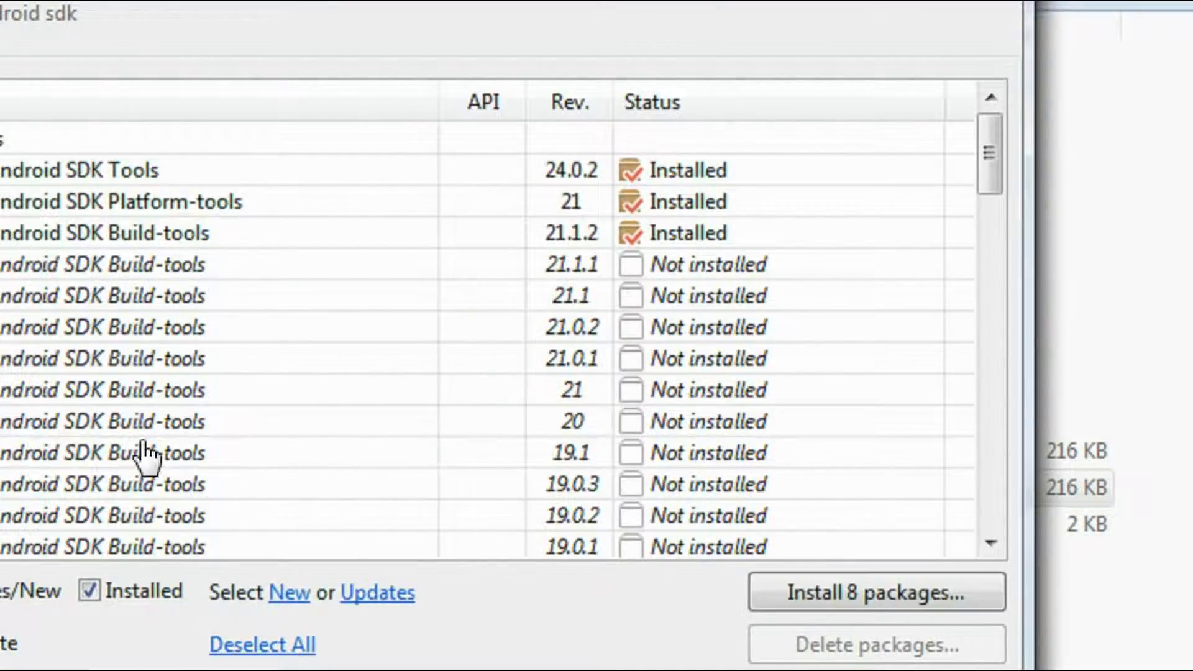
Check the install status of Google USB Driver under Extras in the package list and close SDK Manager
scroll(414, 393, "down", 20)
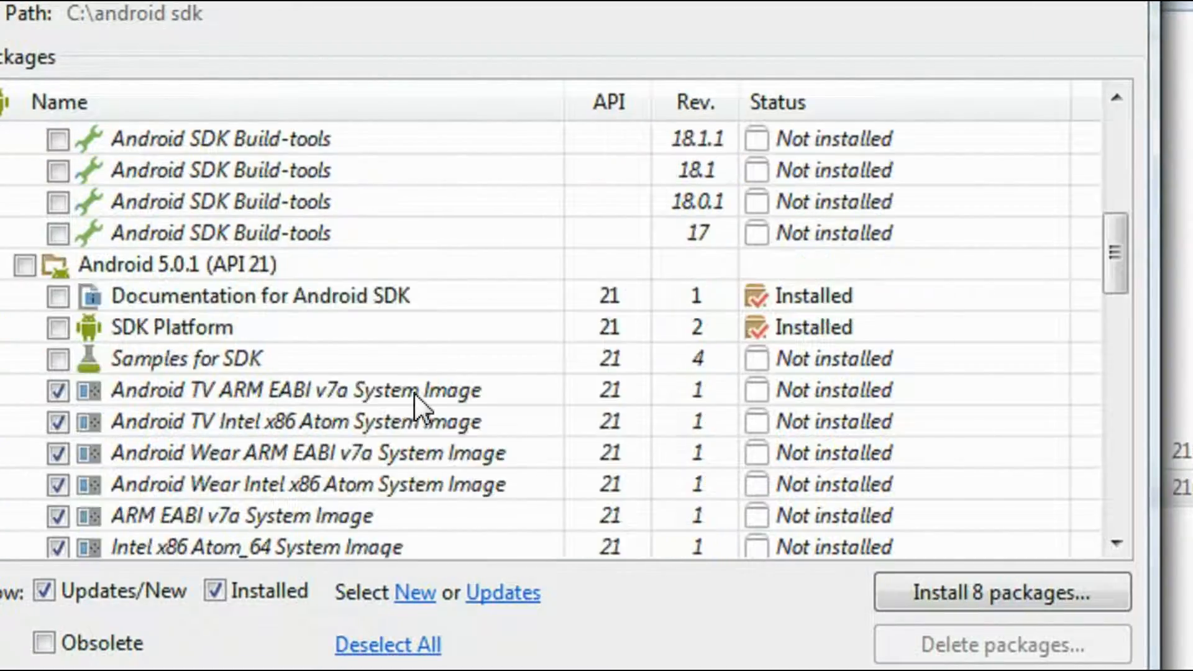
scroll(371, 423, "down", 2)
scroll(121, 323, "up", 2)
scroll(160, 351, "down", 2)
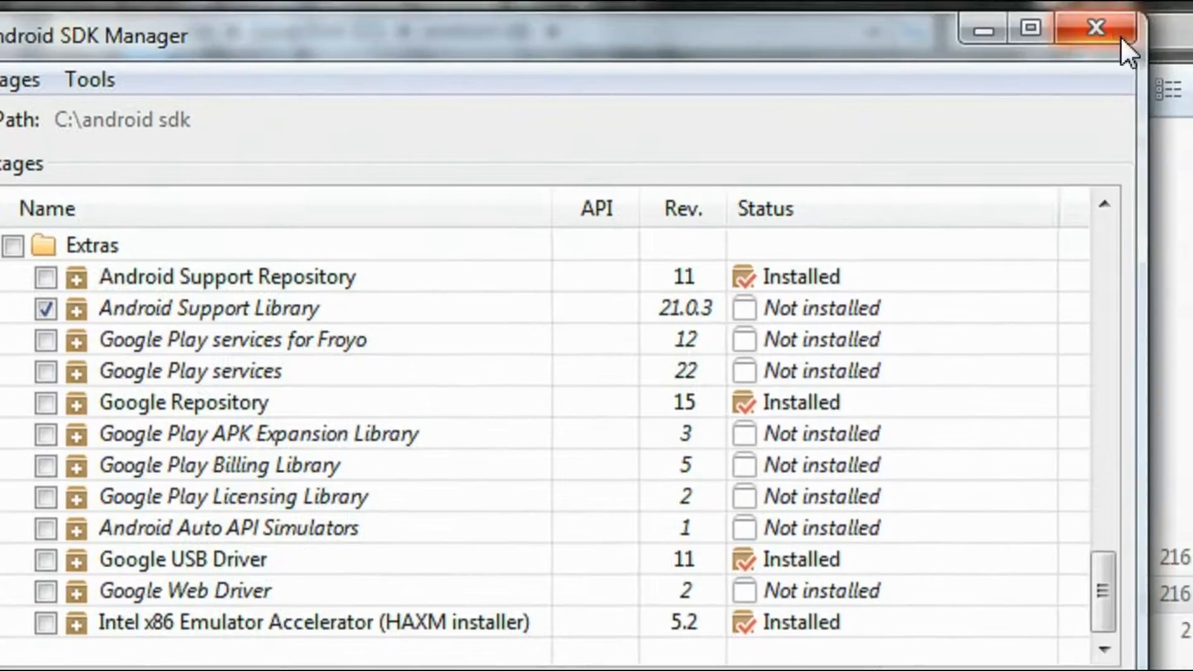
left_click(1114, 33)
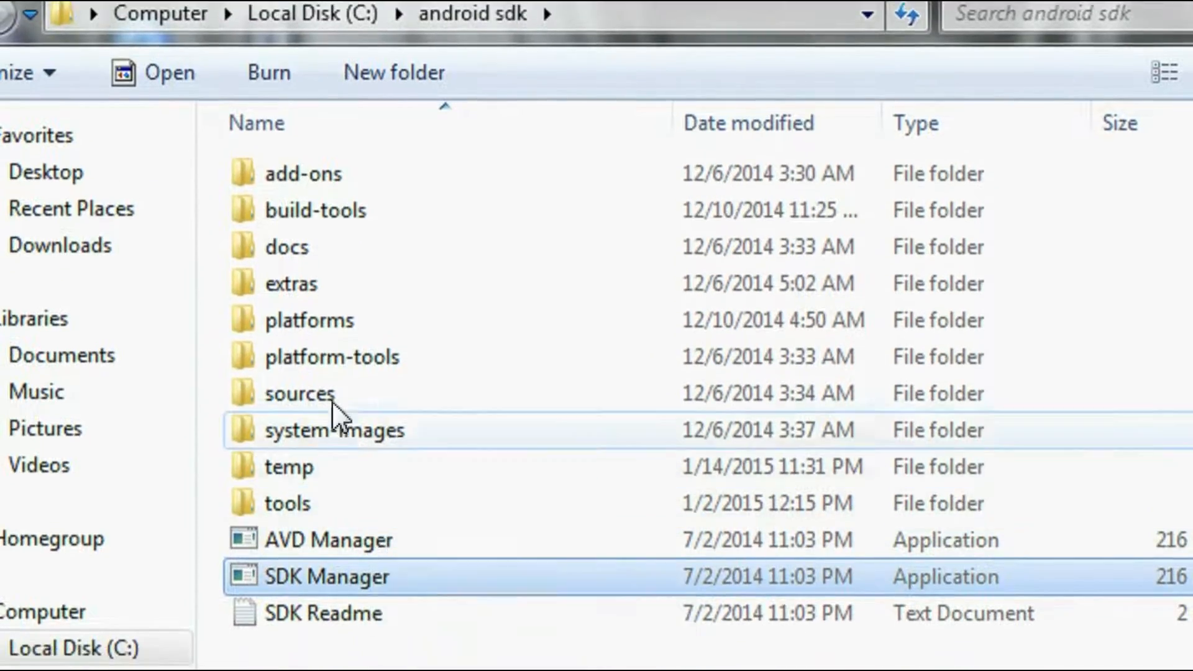
Browse to extras > google > usb_driver inside the android sdk folder and select all the driver files
double_click(292, 284)
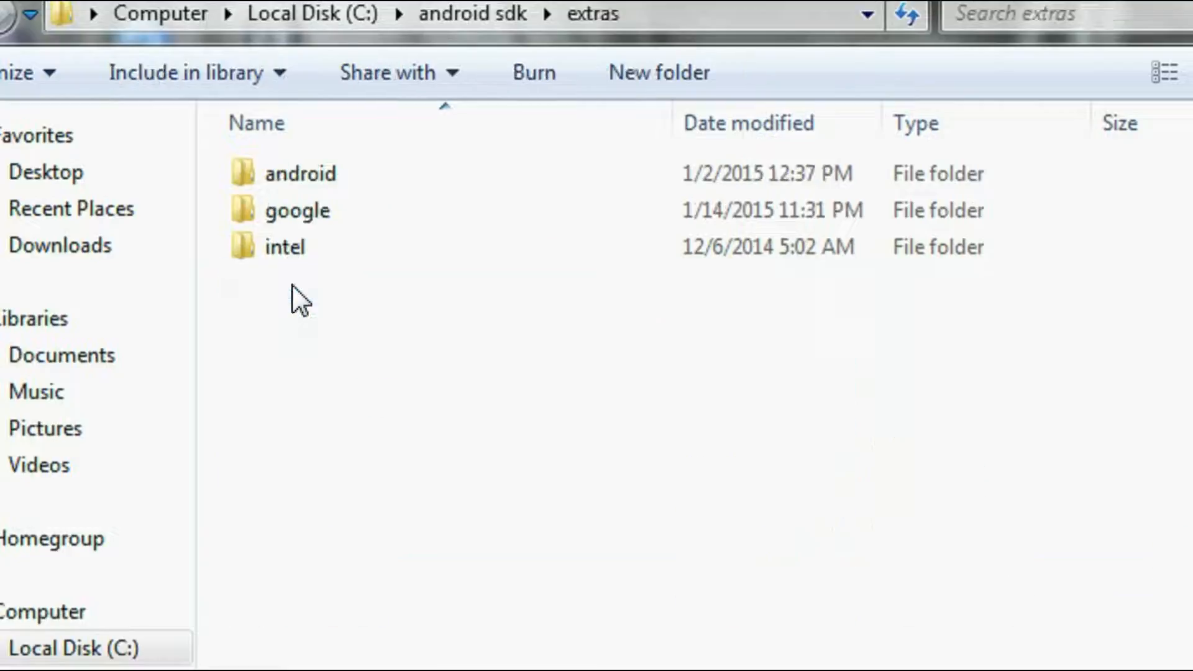
double_click(313, 210)
left_click(313, 210)
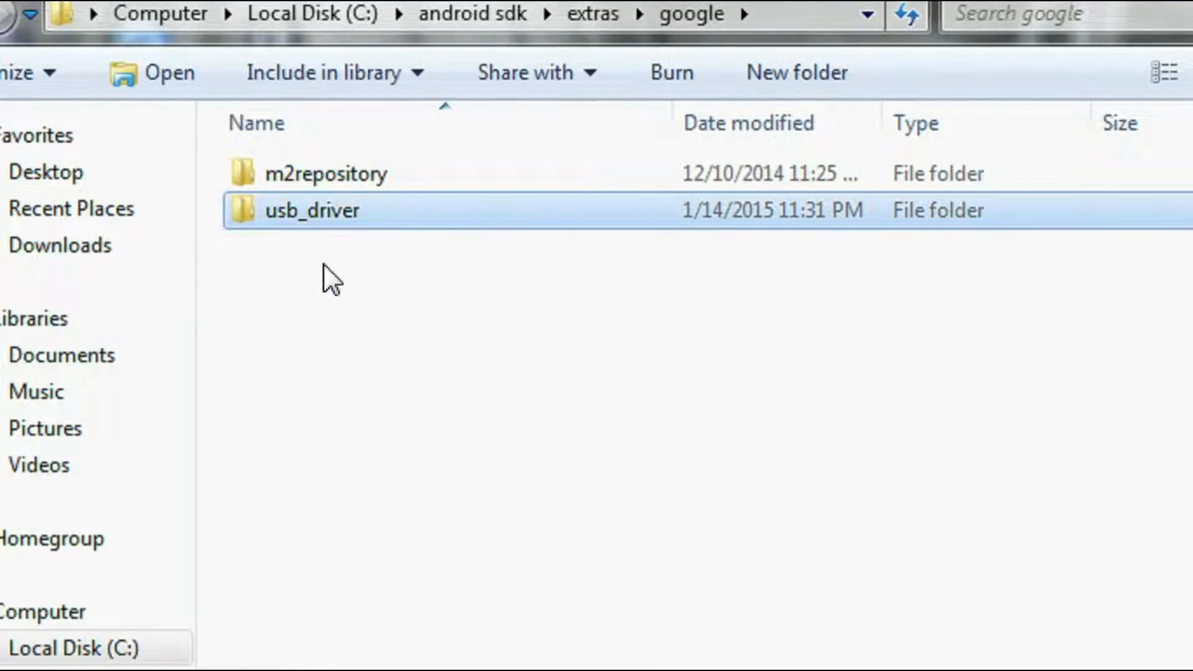
double_click(306, 210)
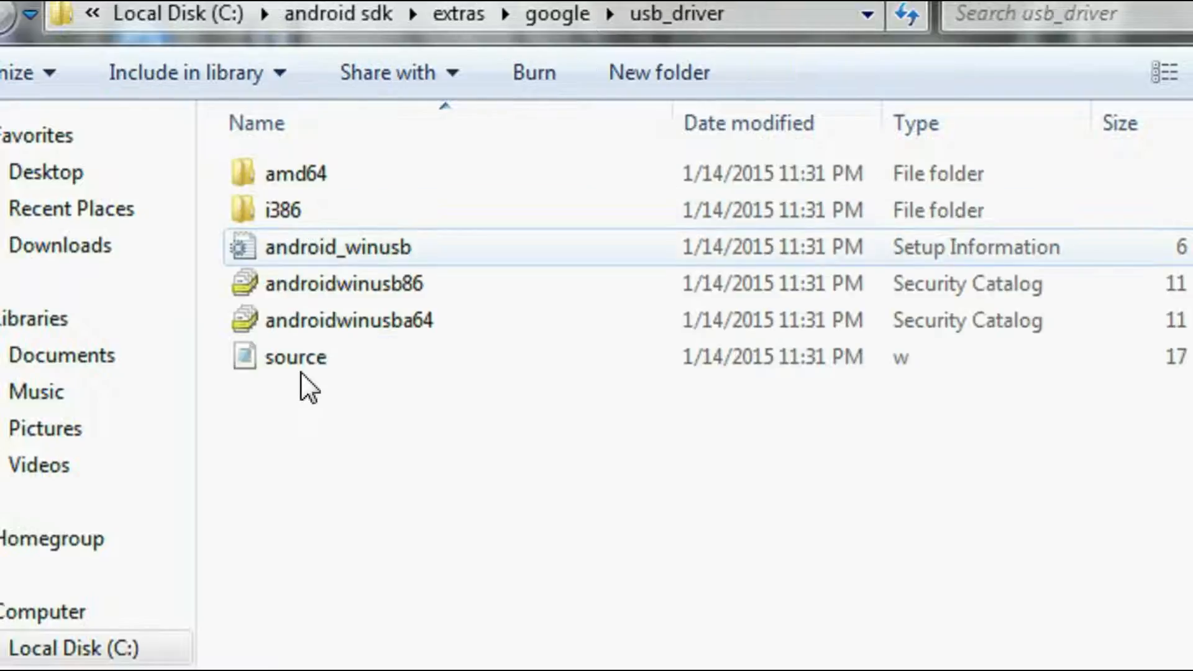
left_click_drag(400, 486, 233, 177)
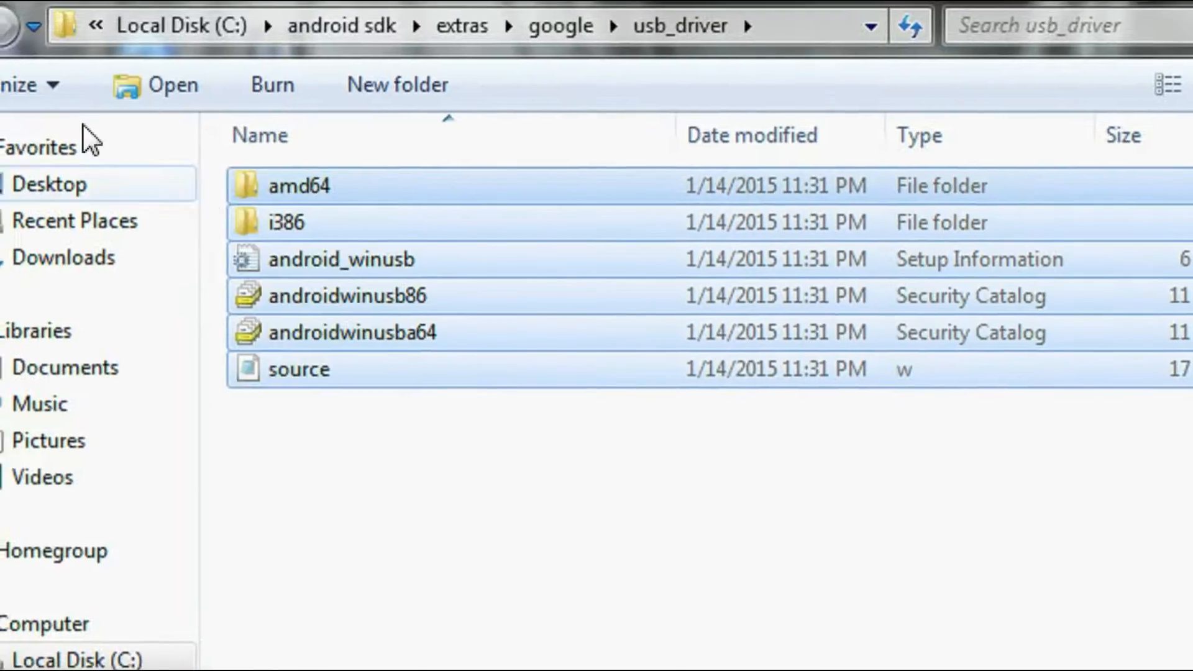
Go back from the usb_driver folder to the android sdk folder
left_click(48, 60)
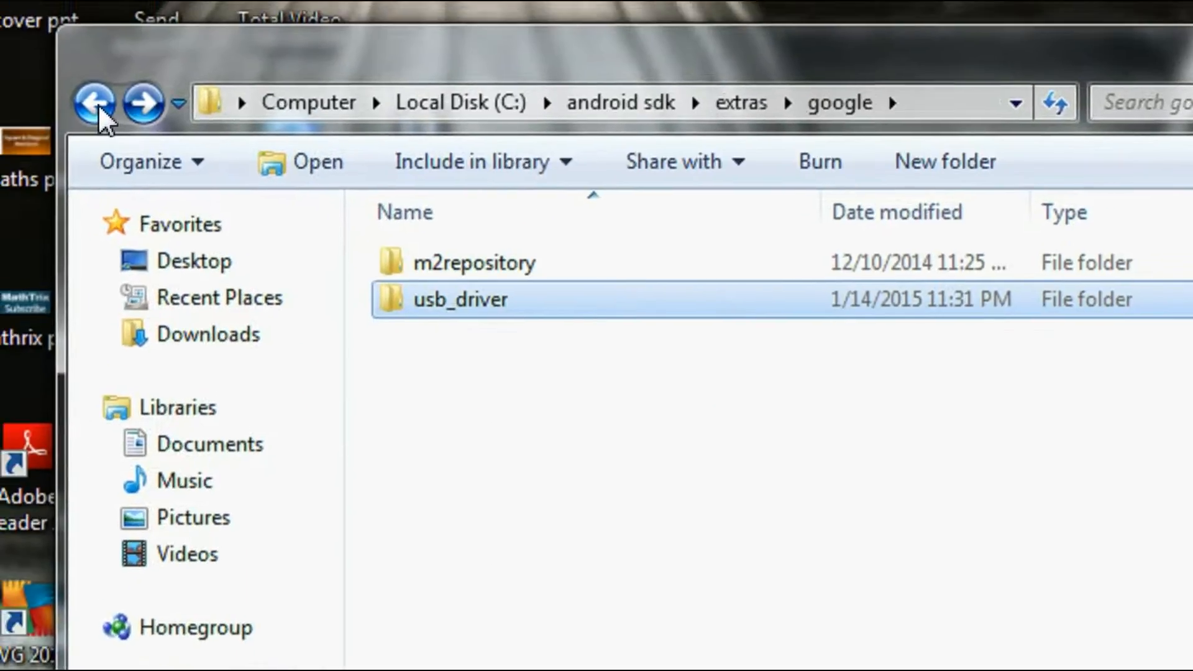
left_click(96, 106)
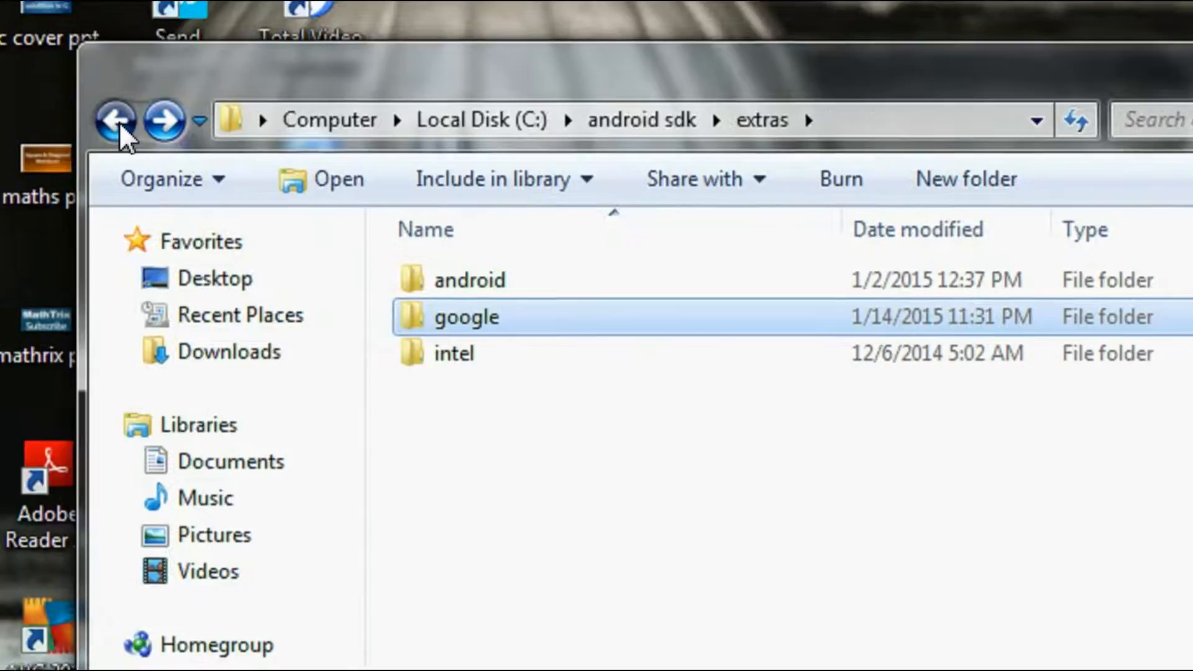
left_click(97, 106)
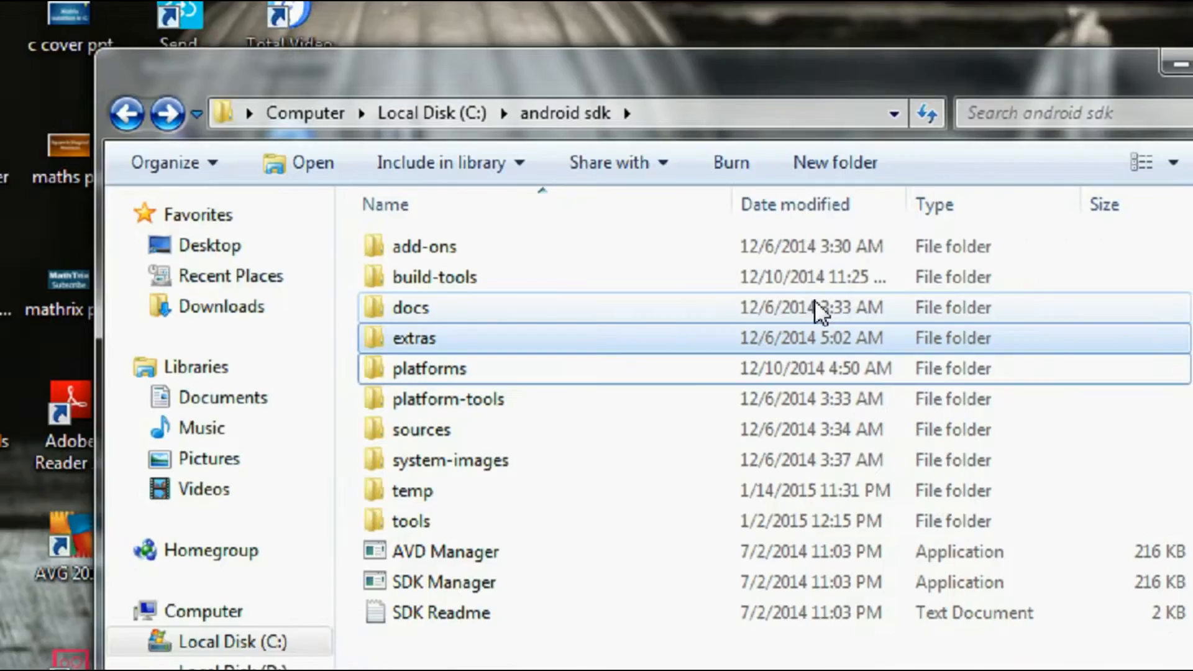
Clear the folder window, open Device Manager from the Control Panel's Hardware and Sound section, and minimise the Control Panel
left_click(946, 57)
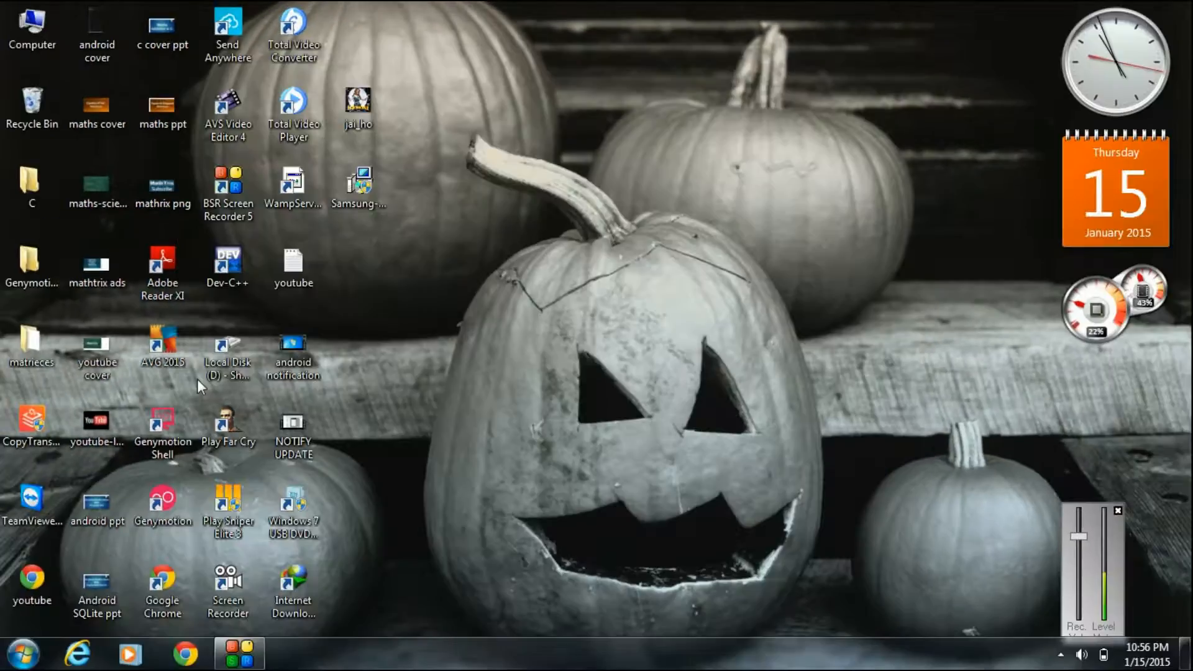
left_click(23, 654)
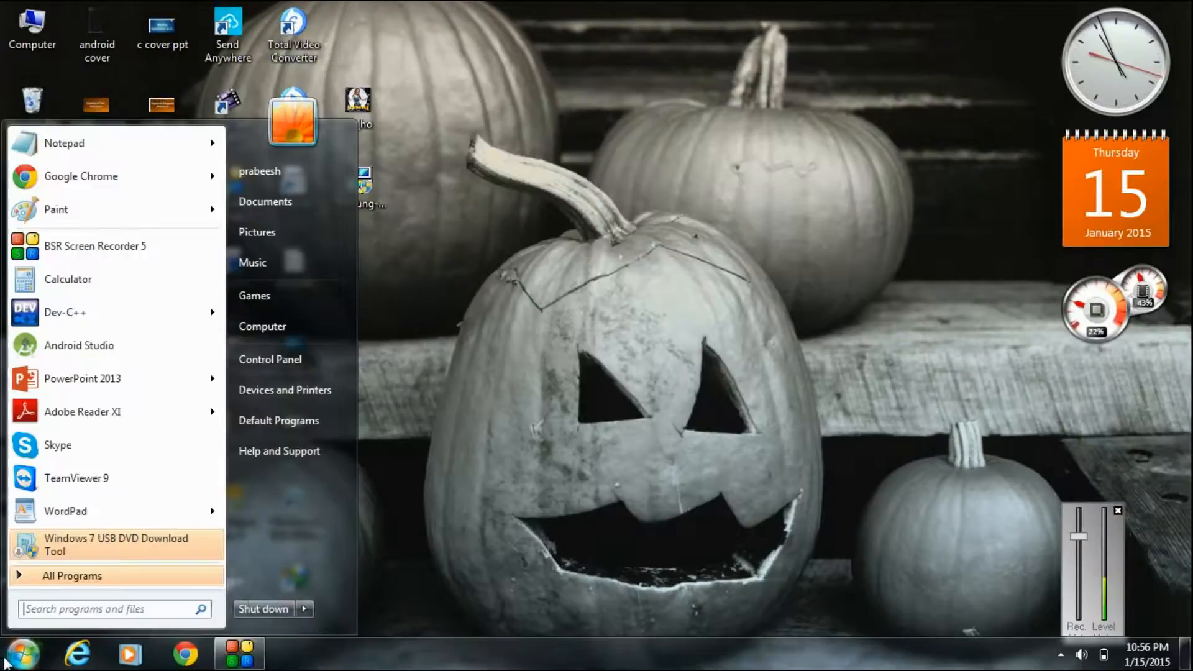
left_click(273, 361)
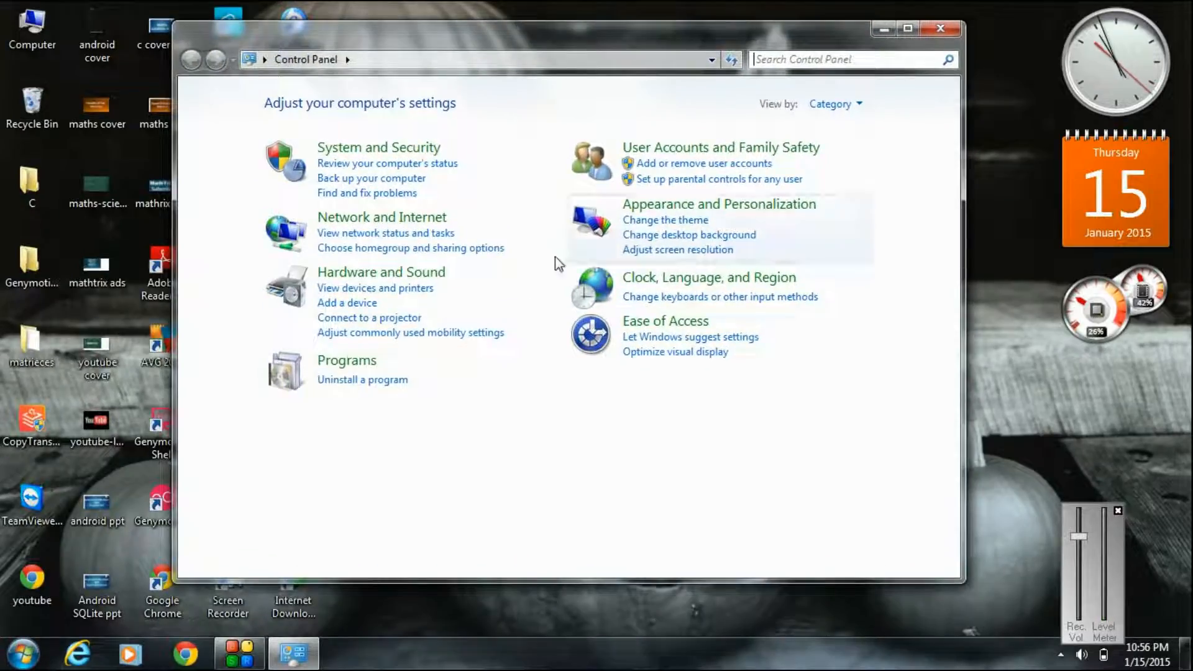
left_click(413, 276)
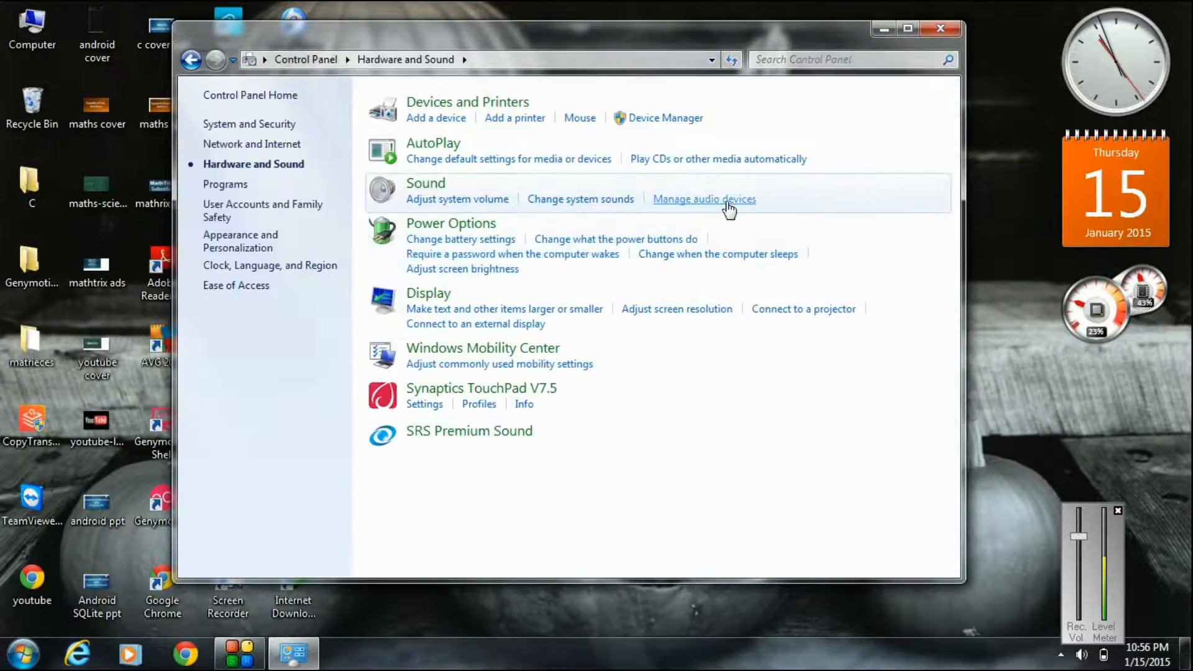
left_click(666, 117)
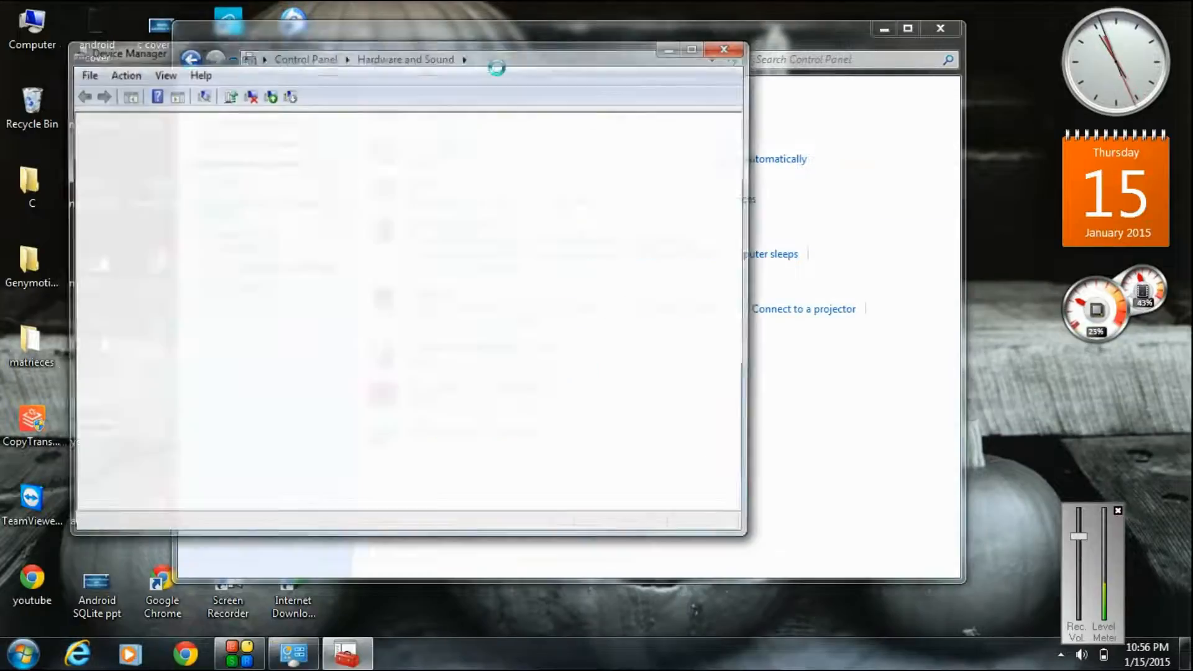
left_click_drag(519, 58, 810, 112)
left_click(877, 30)
left_click_drag(706, 93, 683, 50)
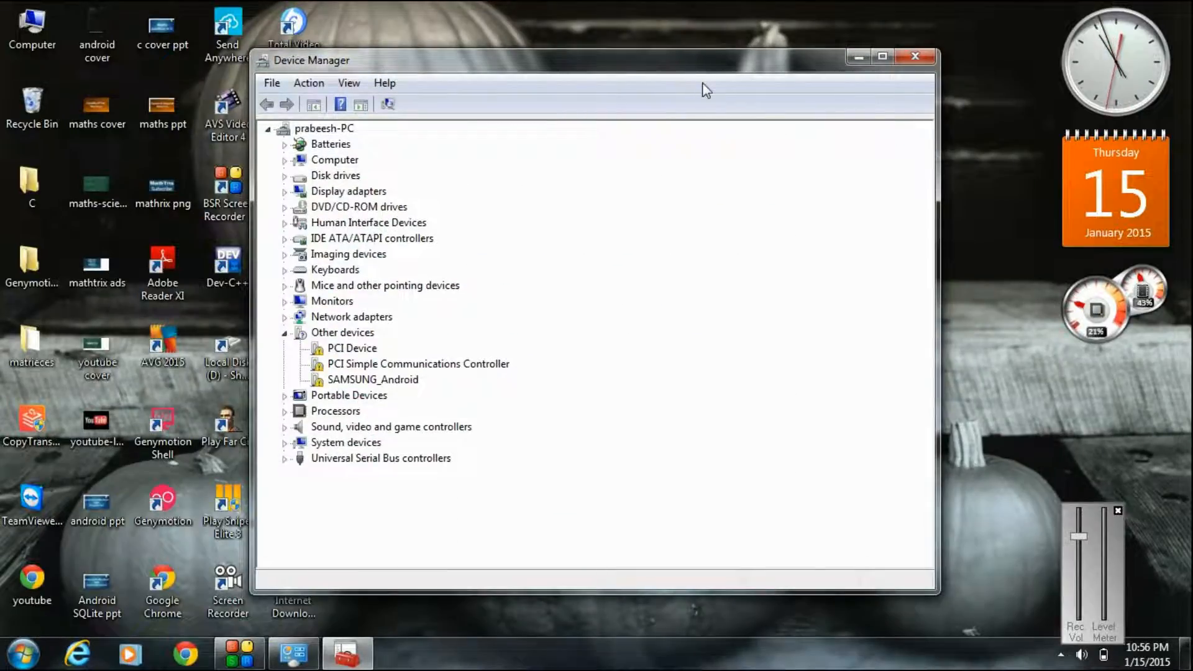
mouse_move(529, 69)
left_mouse_down()
mouse_move(592, 77)
mouse_move(524, 56)
left_mouse_up()
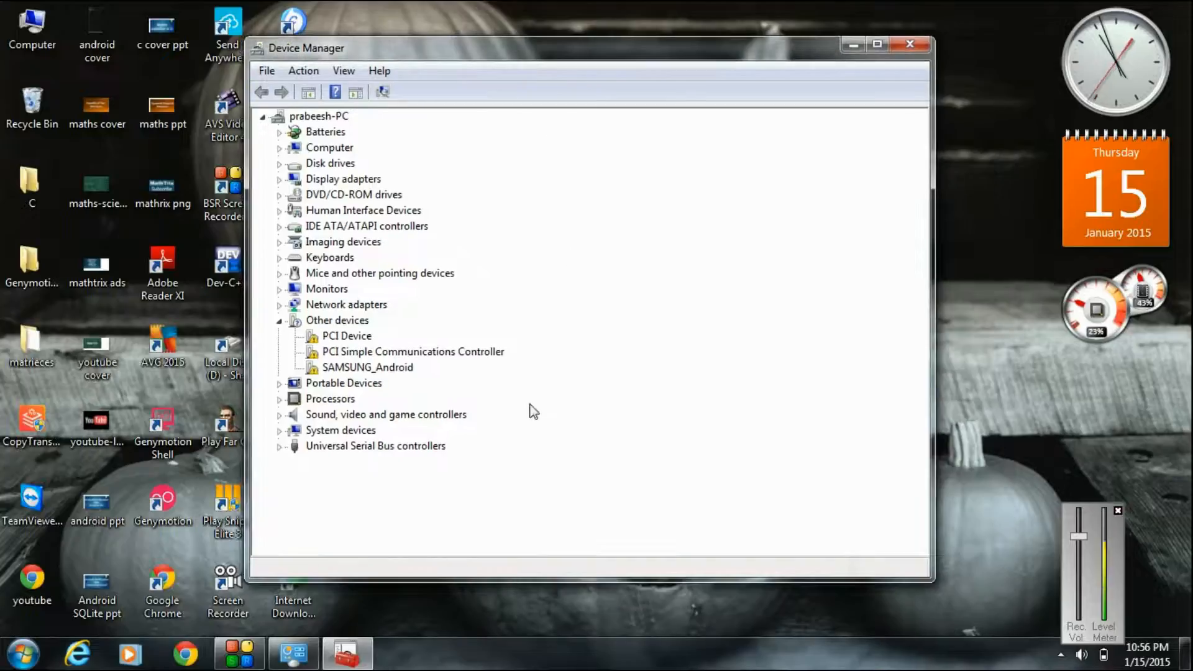
Start a driver software update for SAMSUNG_Android under Other devices and choose to browse the computer for driver software
left_click(342, 323)
left_click(347, 371)
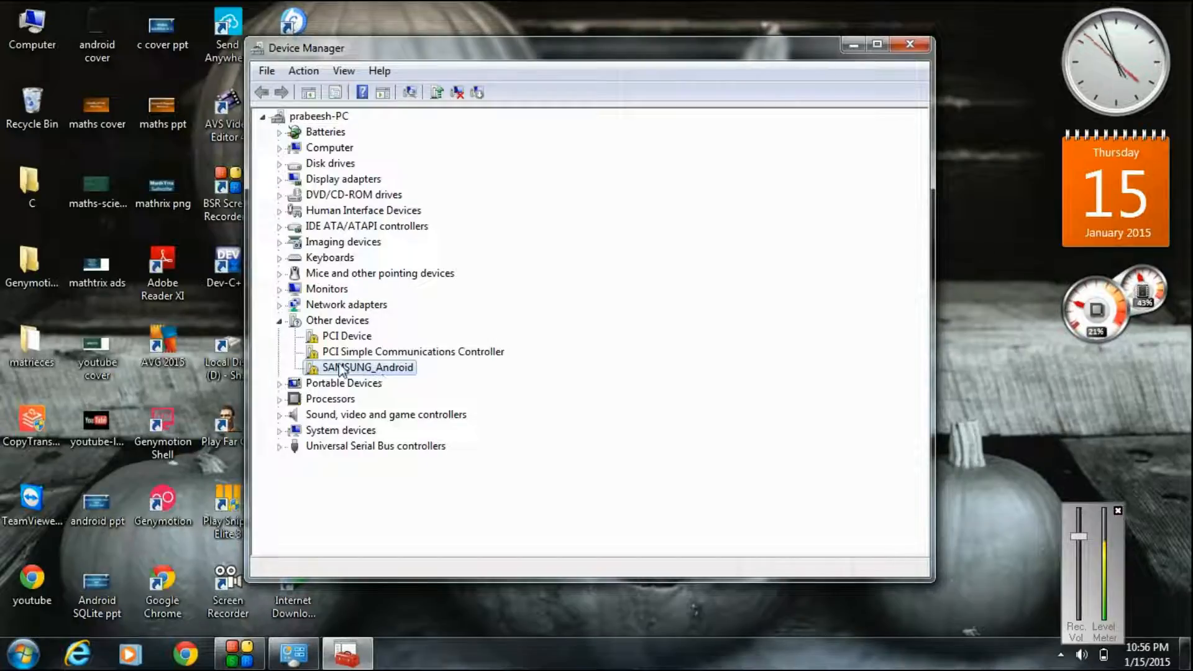
right_click(397, 372)
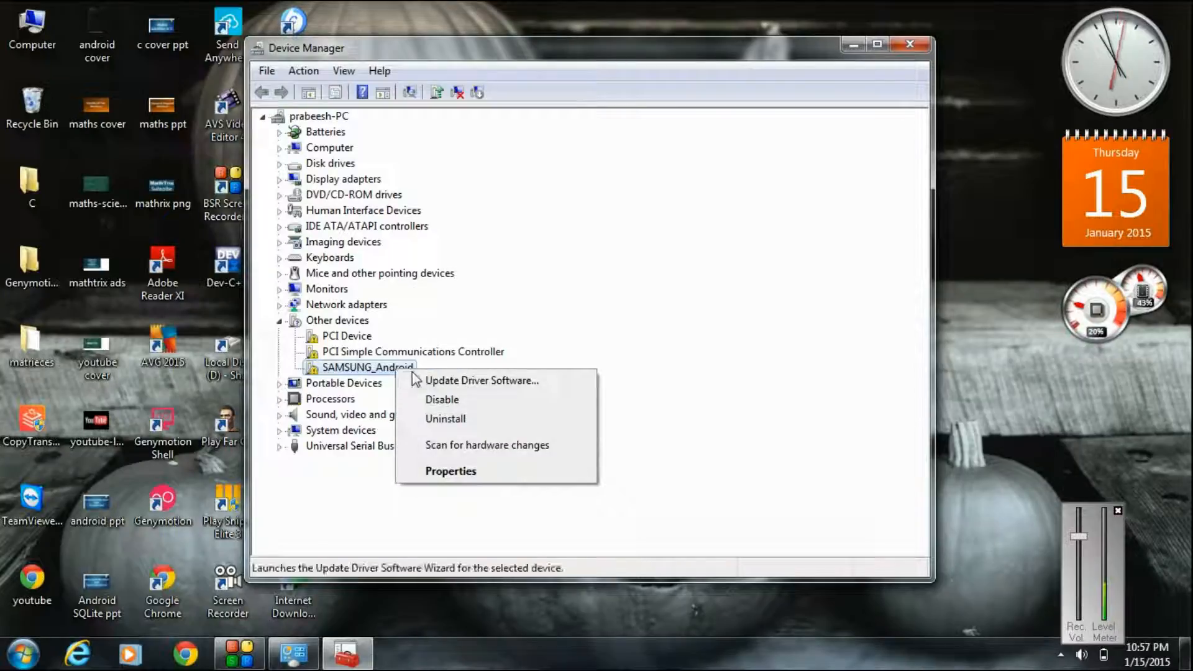
left_click(453, 382)
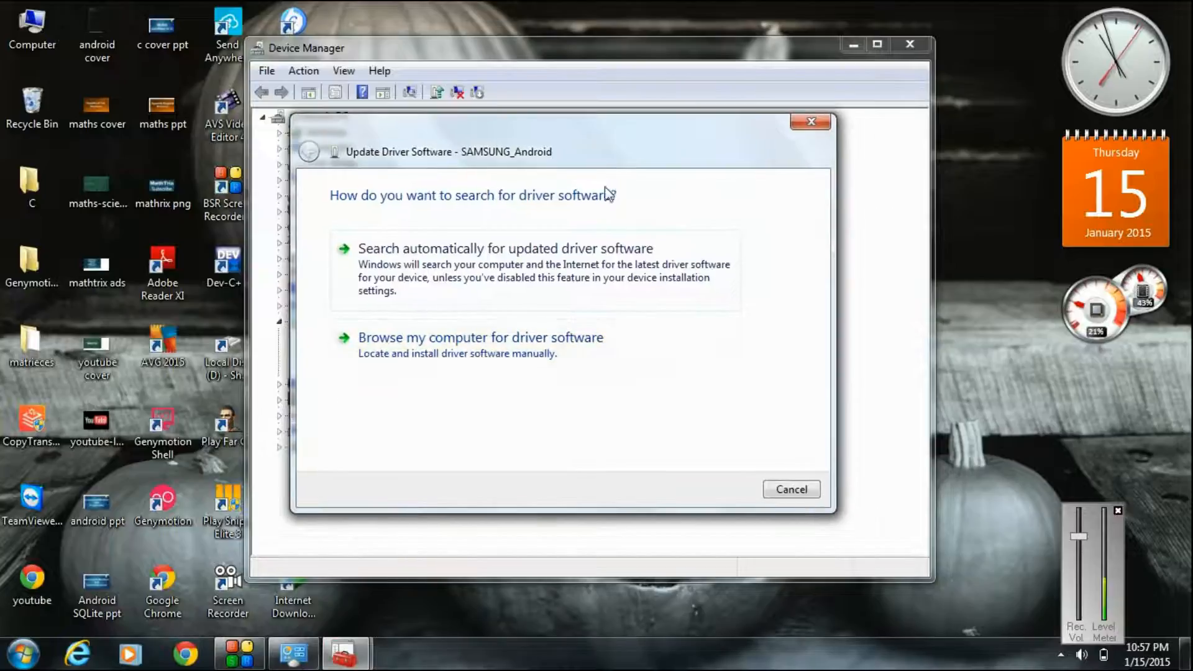
left_click(535, 356)
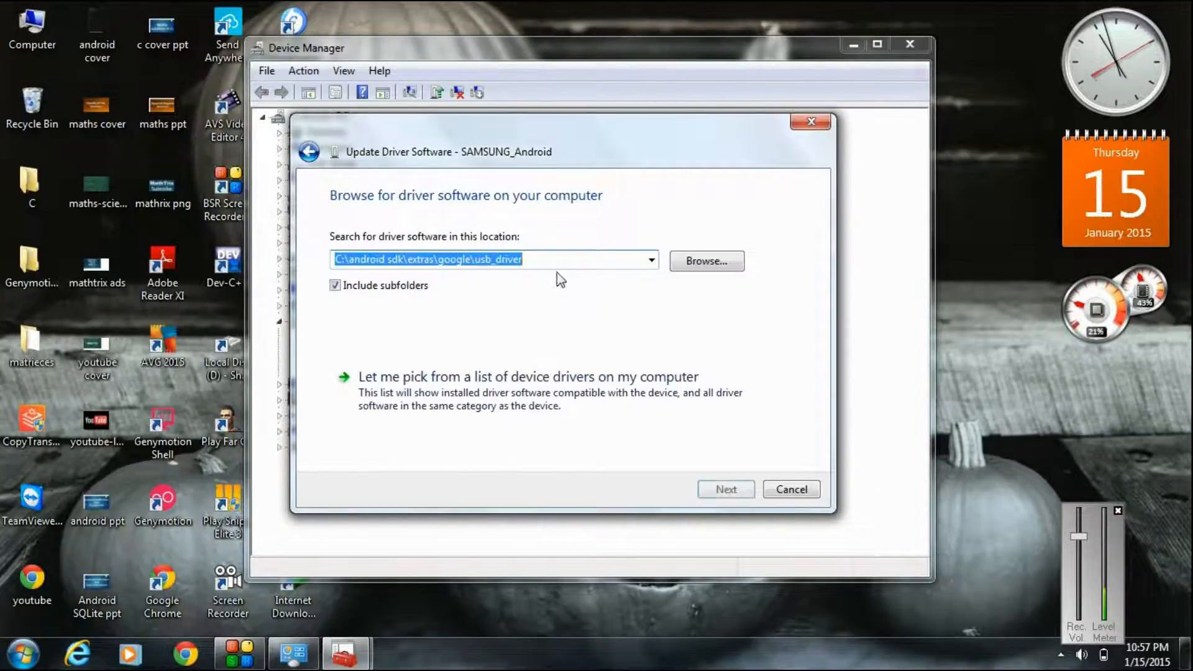
Set the driver search location to C:\android sdk\extras\google\usb_driver and try to install the driver for SAMSUNG_Android from it
left_click(682, 266)
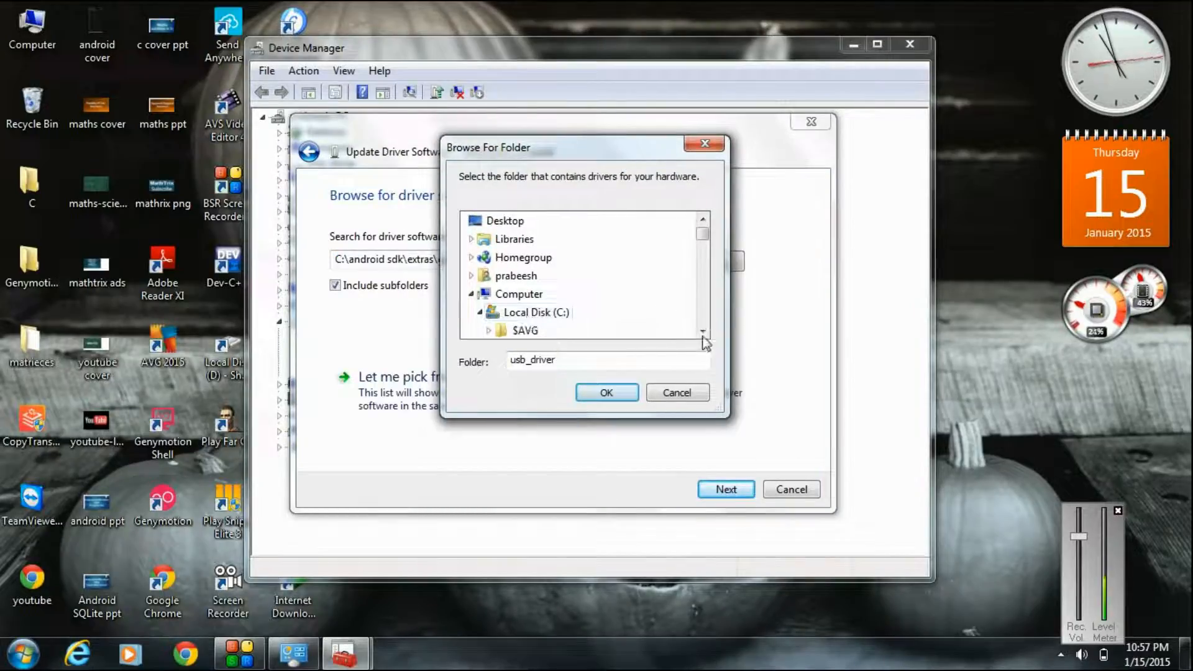
left_click(703, 331)
left_click(703, 331)
left_click(703, 331)
left_click(703, 331)
left_click(702, 331)
left_click(703, 331)
left_click(703, 331)
left_click(703, 331)
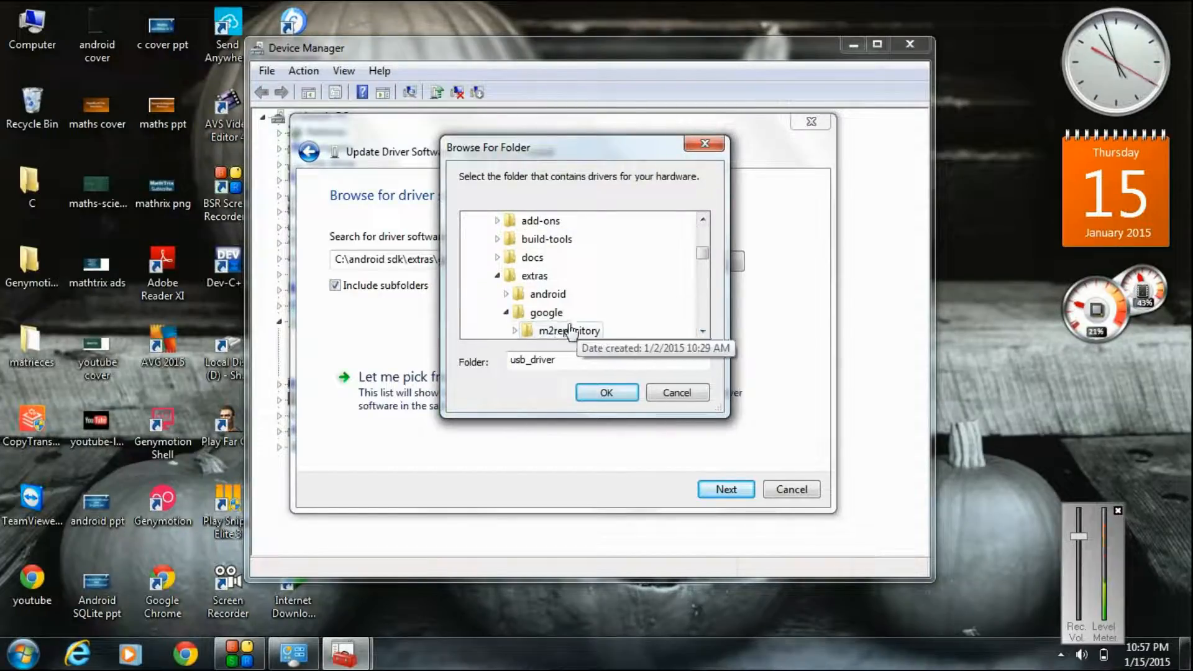
left_click(540, 312)
left_click(703, 331)
left_click(703, 332)
left_click(703, 332)
left_click(703, 333)
left_click(562, 277)
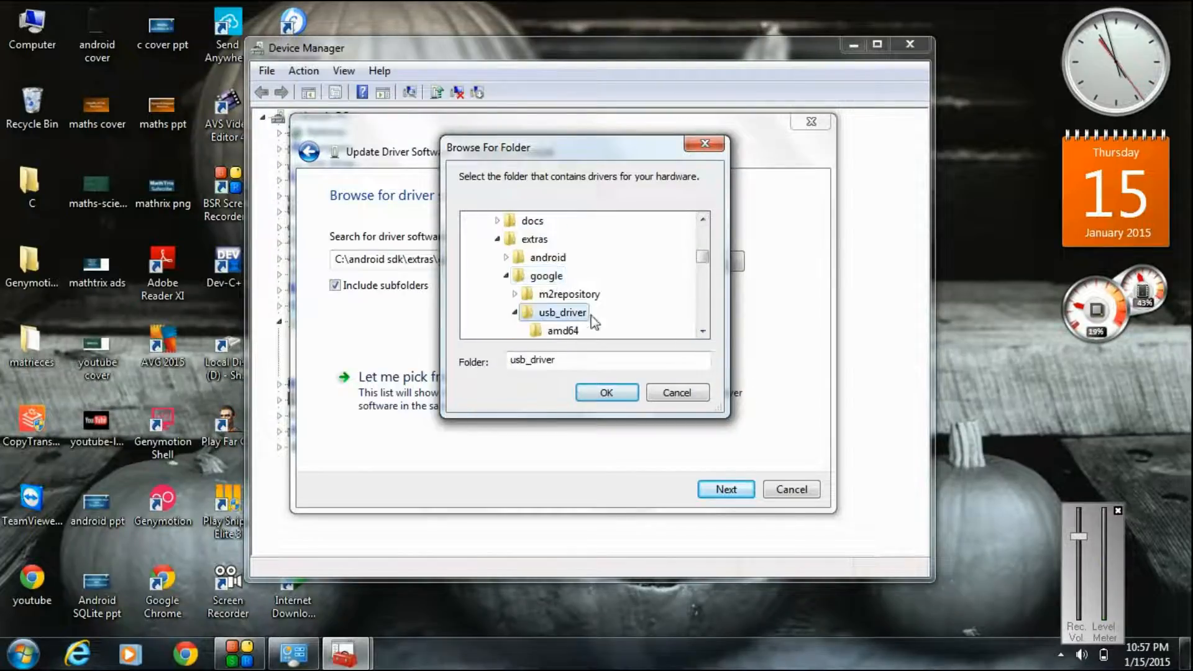
left_click(607, 393)
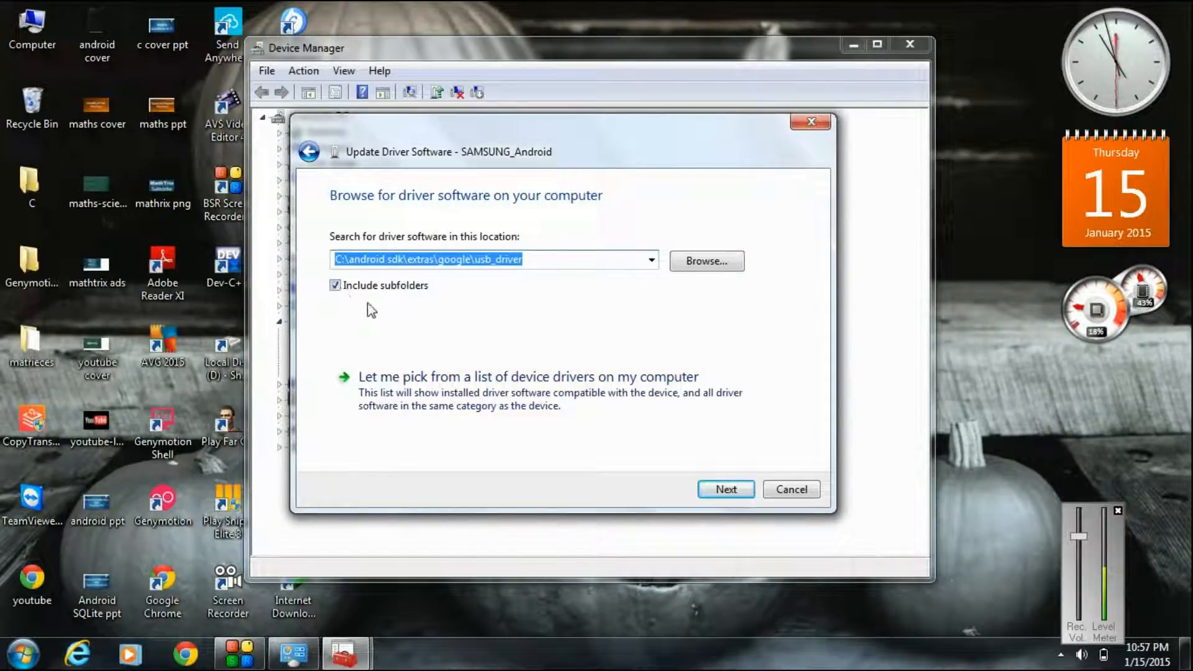
left_click(729, 491)
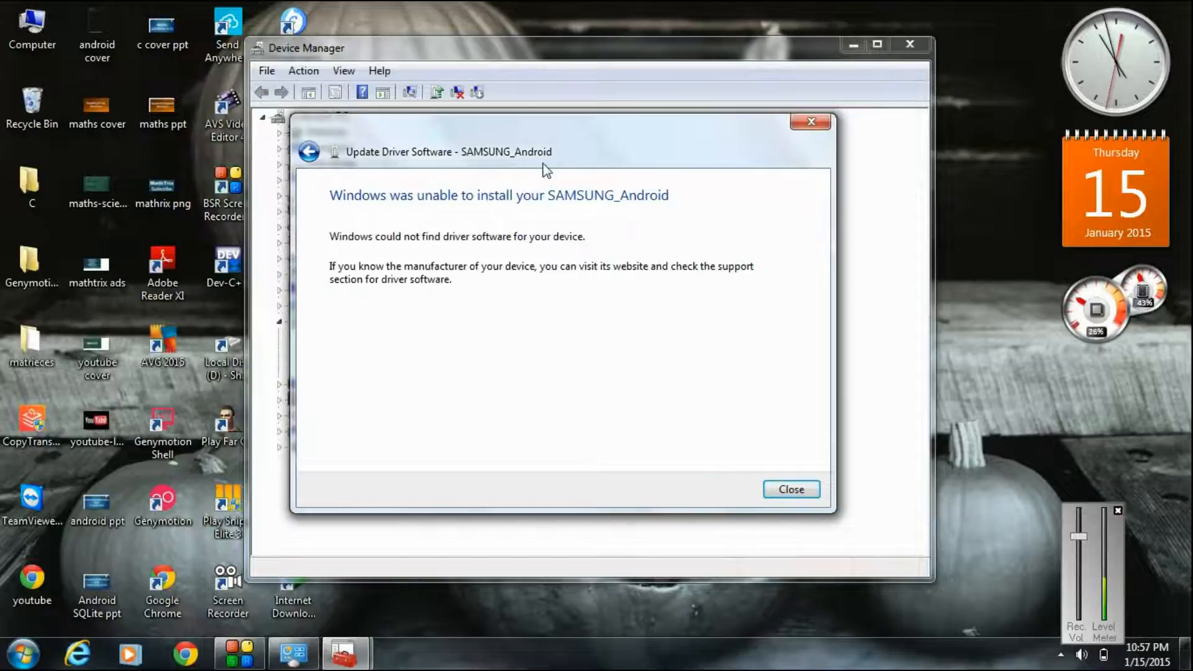
left_click_drag(550, 128, 588, 142)
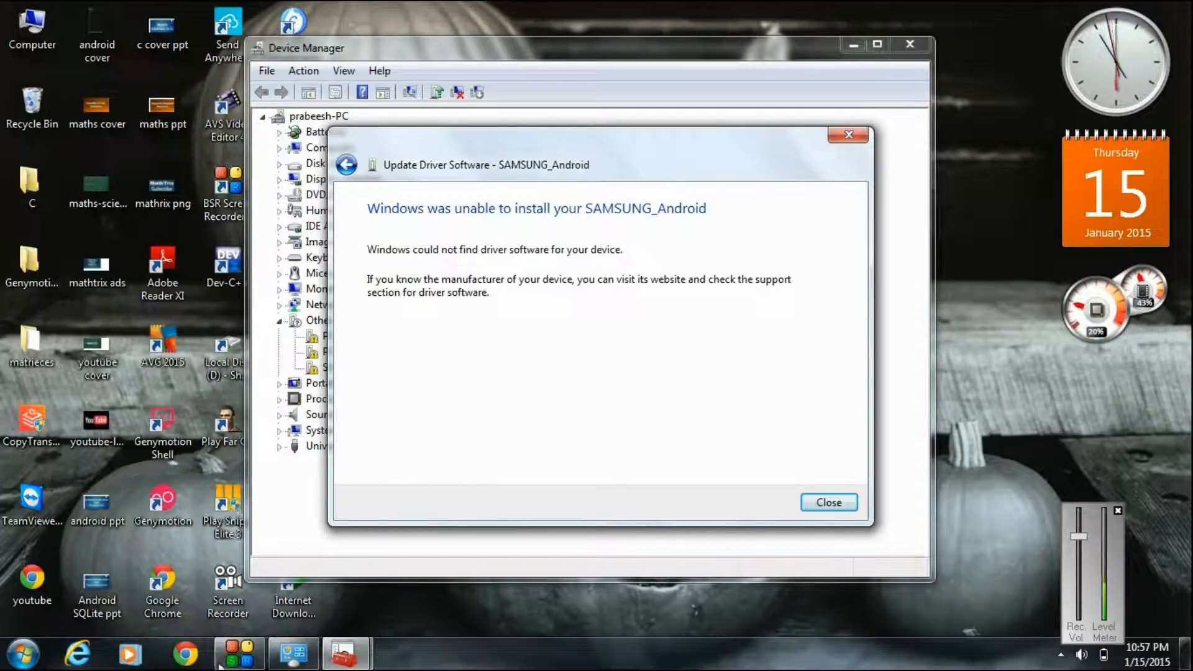
Switch to Chrome, search Google for "android oem usb drivers" and open the Android Developers OEM USB Drivers page
left_click(186, 659)
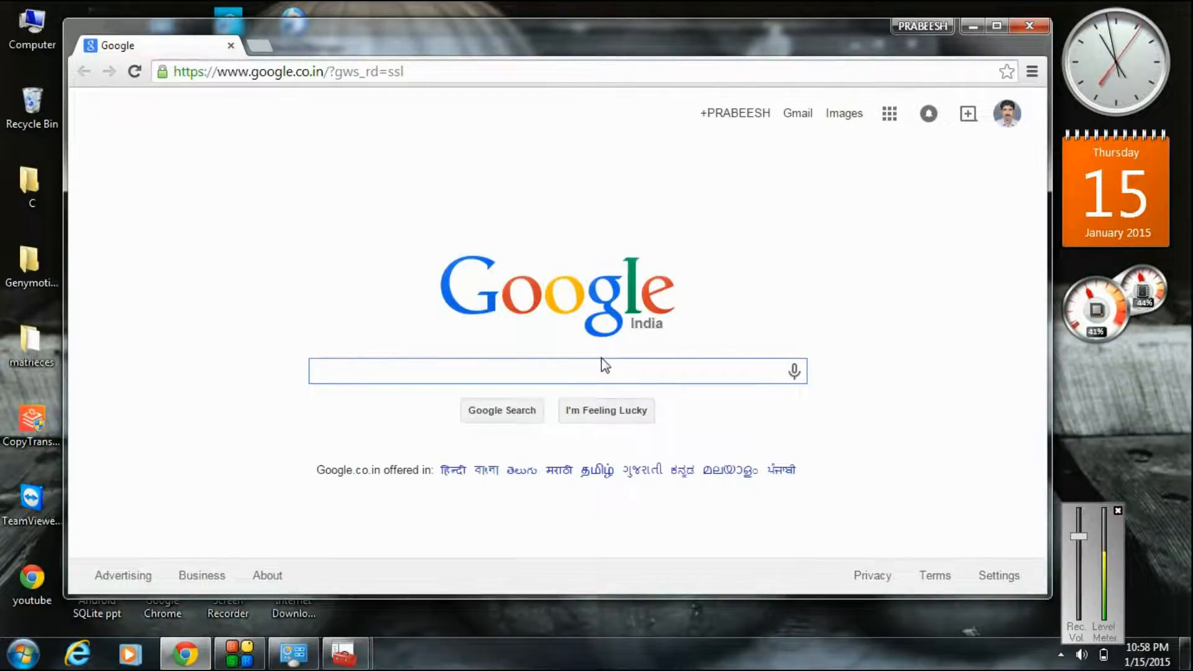
type("android ")
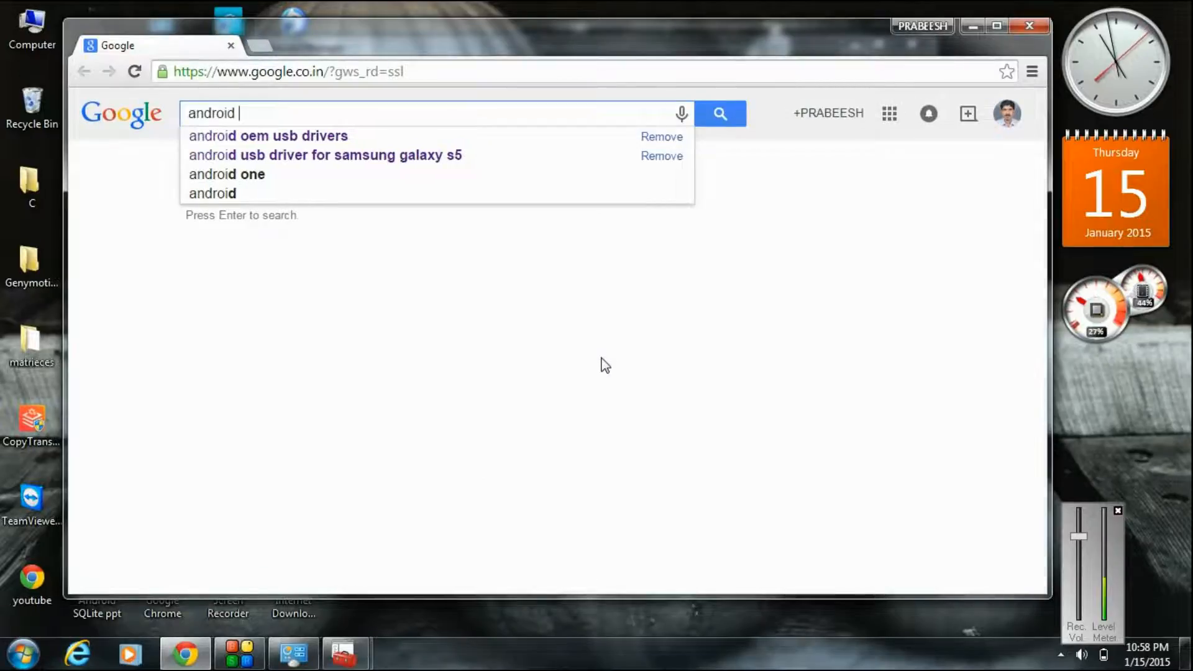
type("oem")
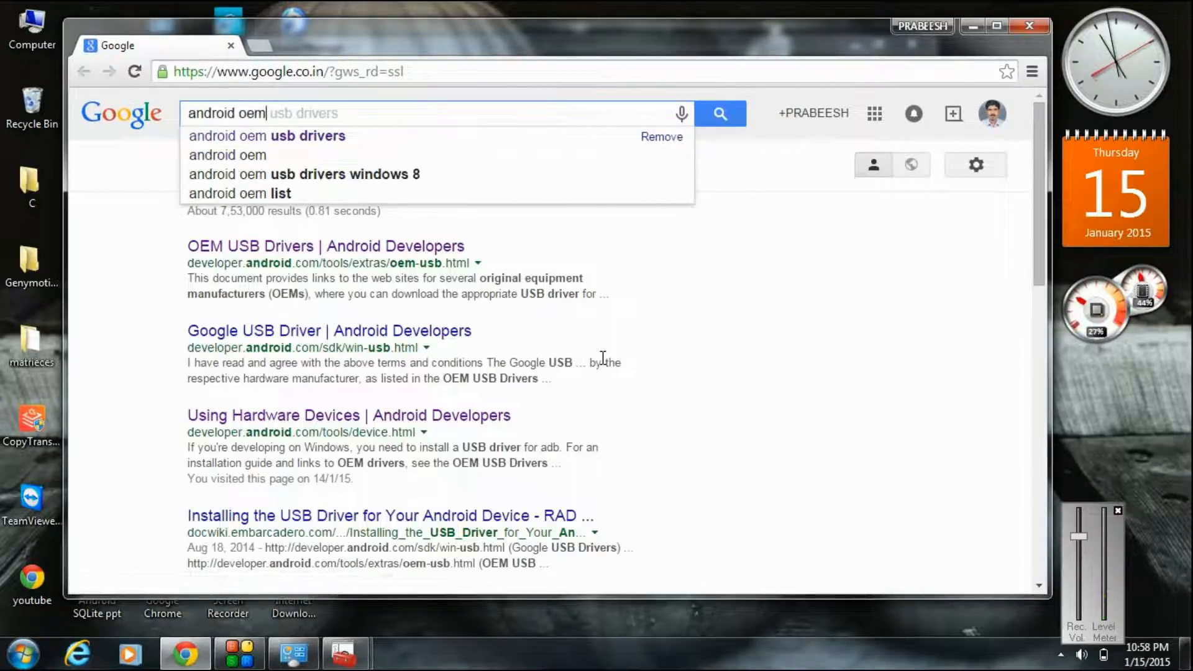
type(" usb")
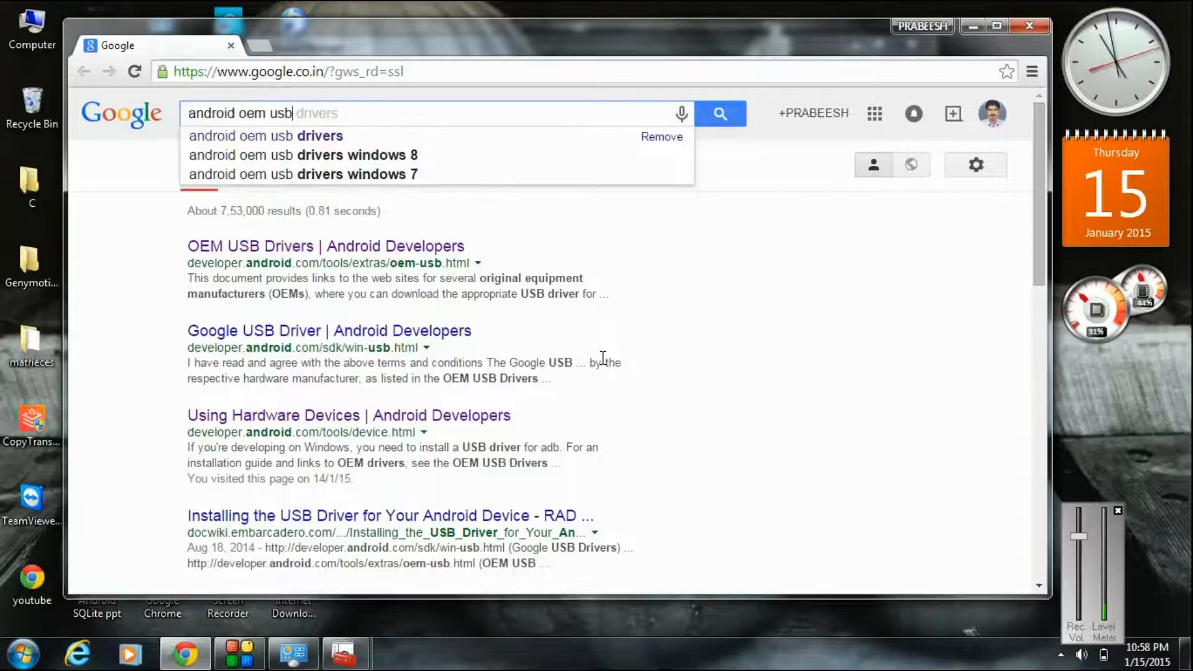
left_click(335, 136)
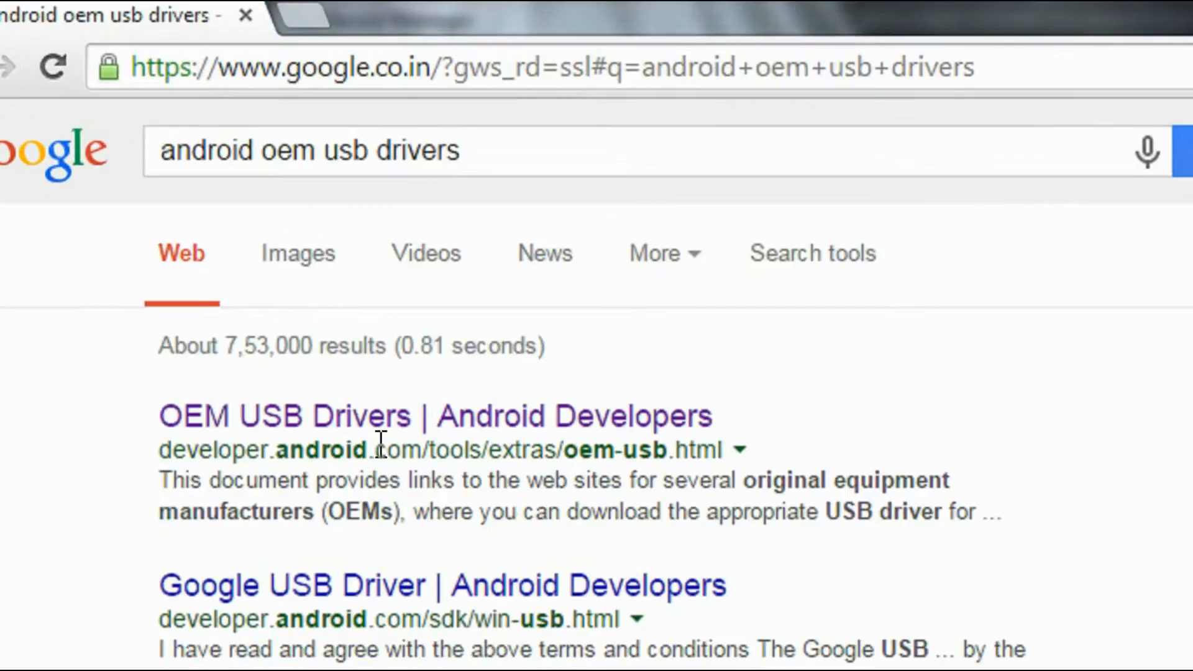
left_click(306, 249)
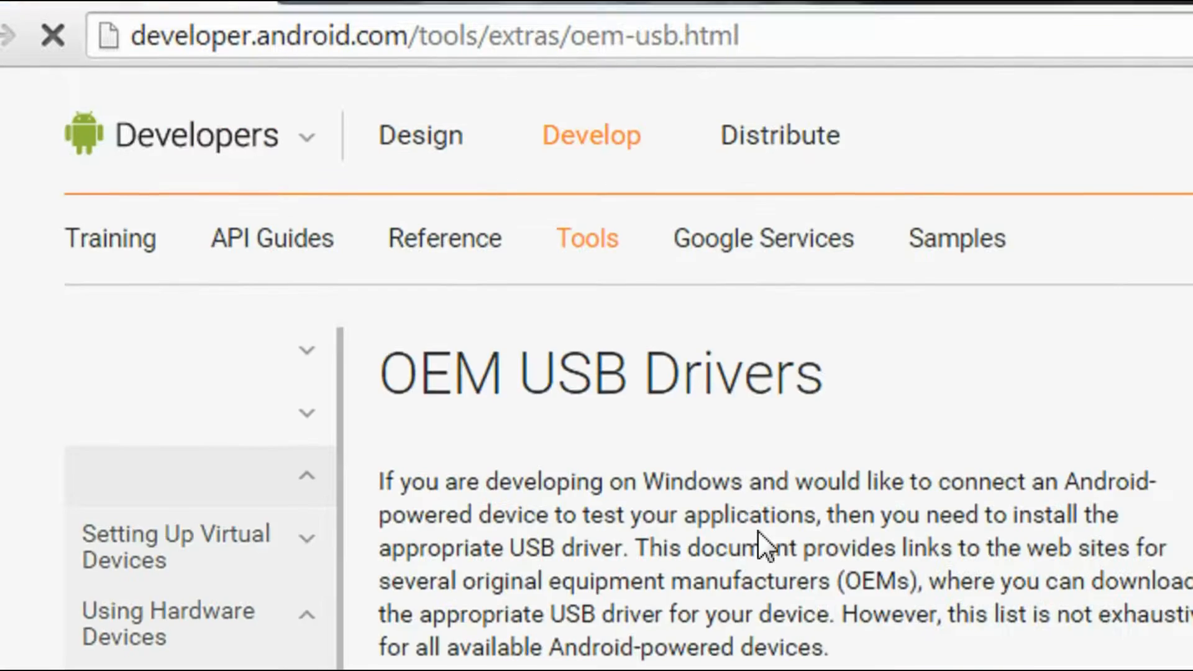
Look through the OEM driver table for the Samsung entry and its driver download URL
scroll(786, 538, "down", 10)
scroll(831, 504, "down", 15)
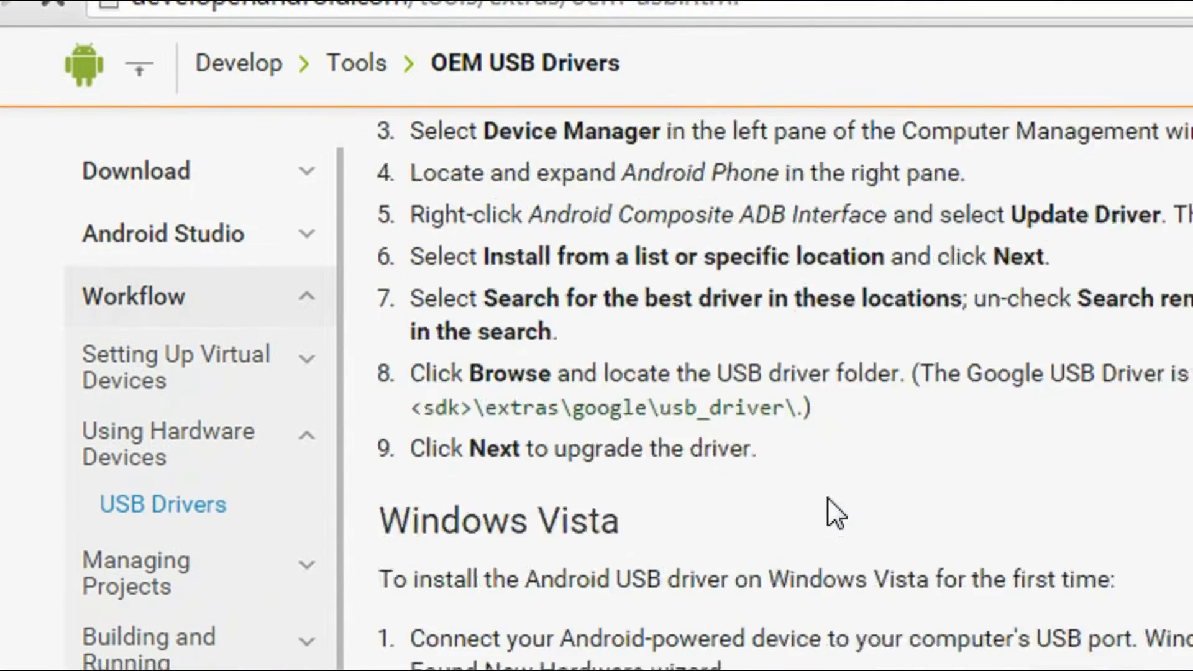
scroll(854, 512, "up", 6)
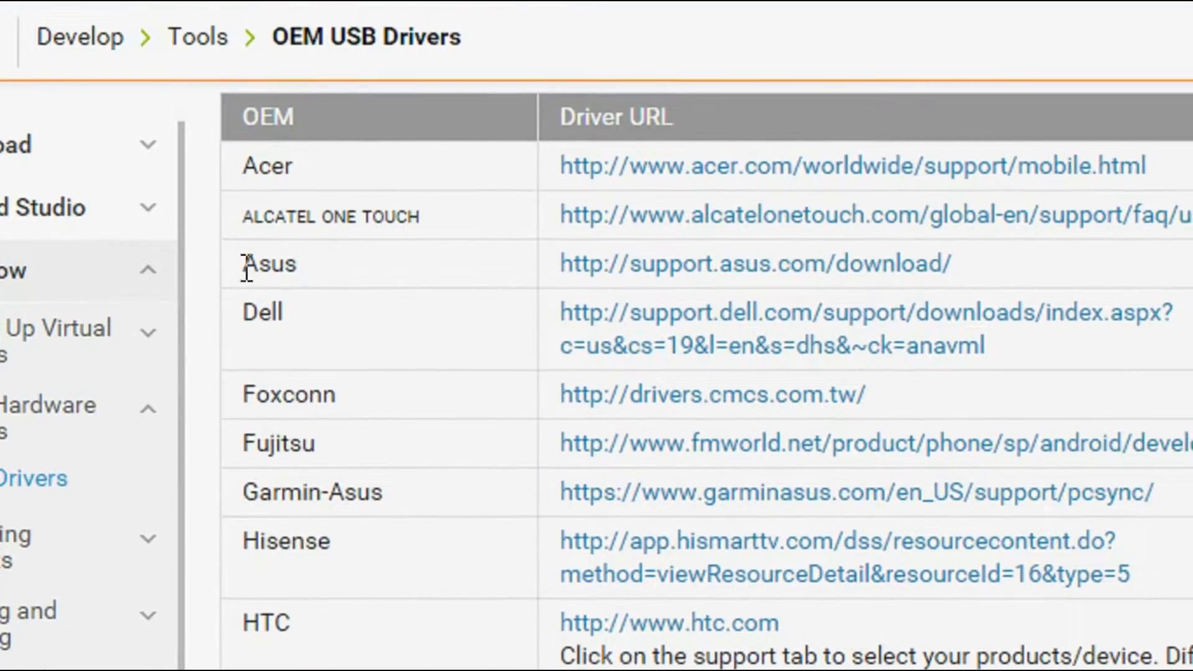
scroll(307, 353, "down", 10)
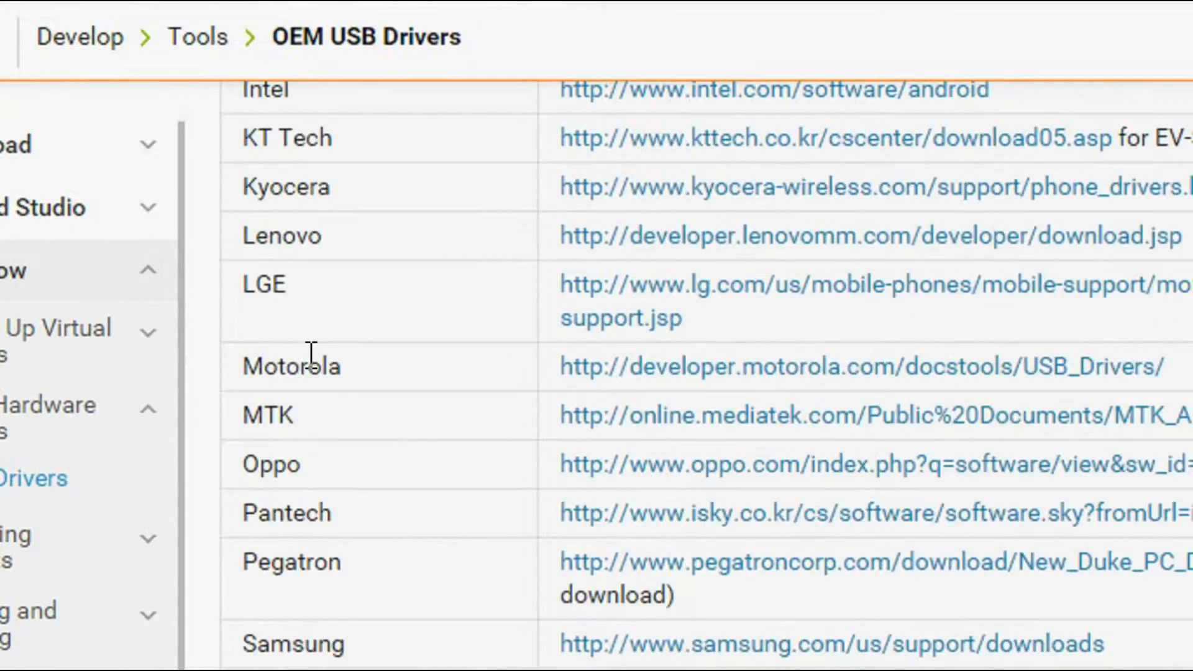
scroll(311, 355, "down", 5)
left_click_drag(381, 274, 277, 273)
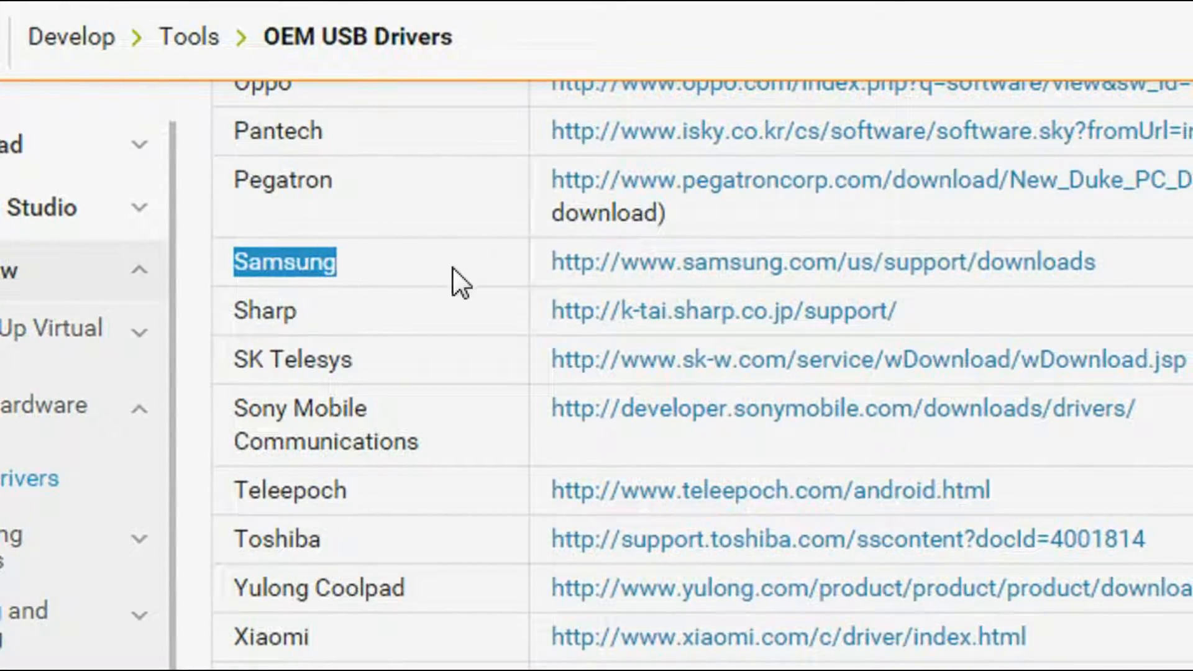
left_click(411, 266)
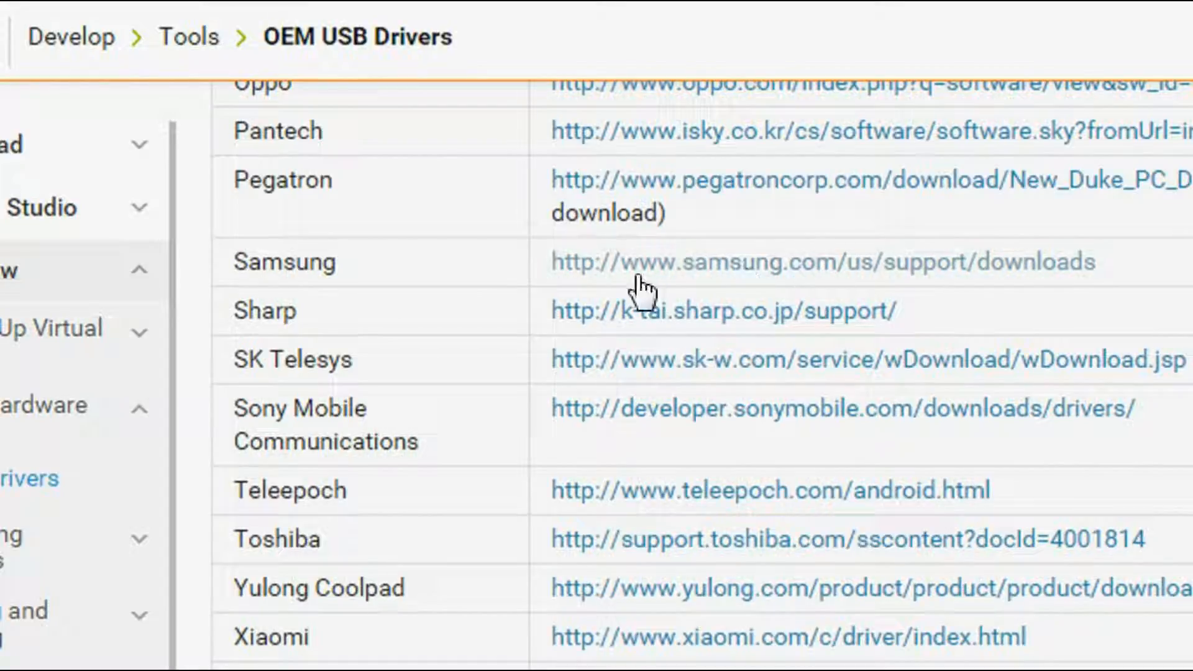
Examine the driver URLs listed for the other phone manufacturers in the OEM table
scroll(193, 276, "up", 3)
scroll(319, 298, "up", 8)
scroll(323, 293, "down", 6)
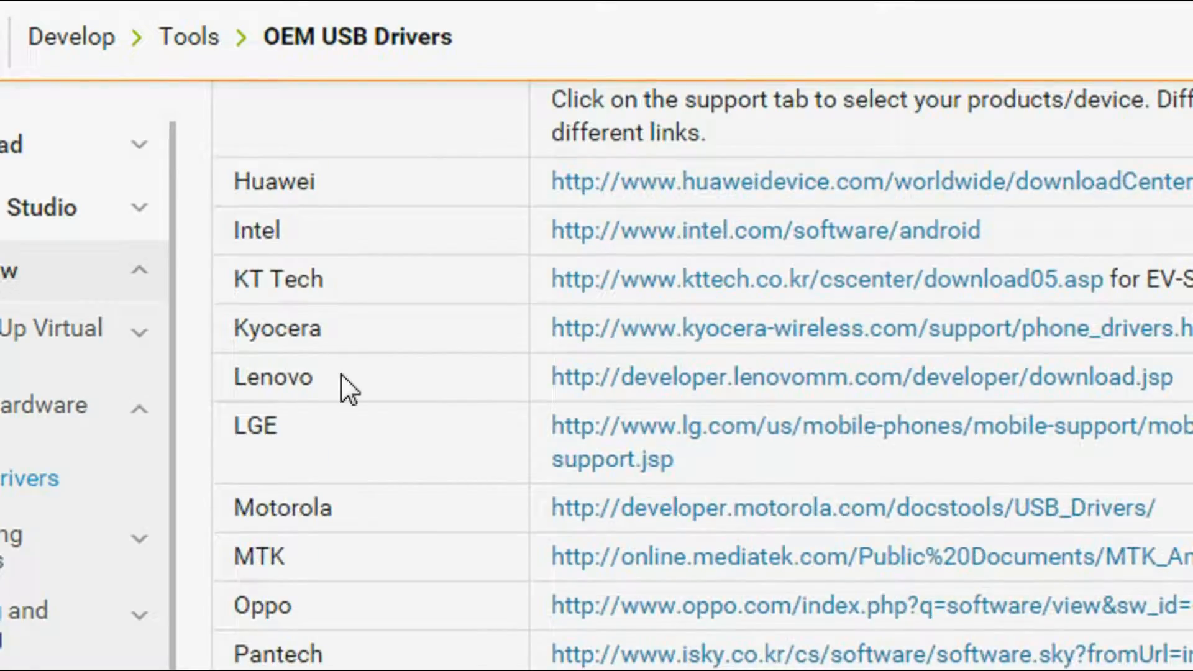
scroll(340, 375, "down", 9)
scroll(300, 318, "up", 12)
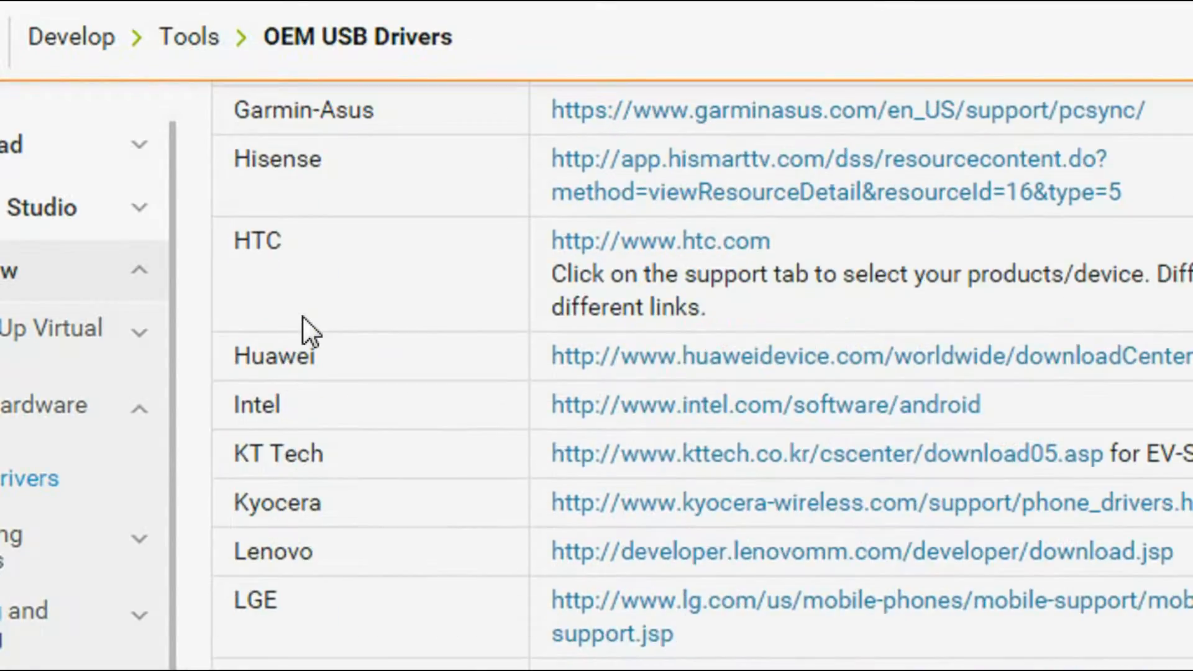
scroll(453, 229, "up", 6)
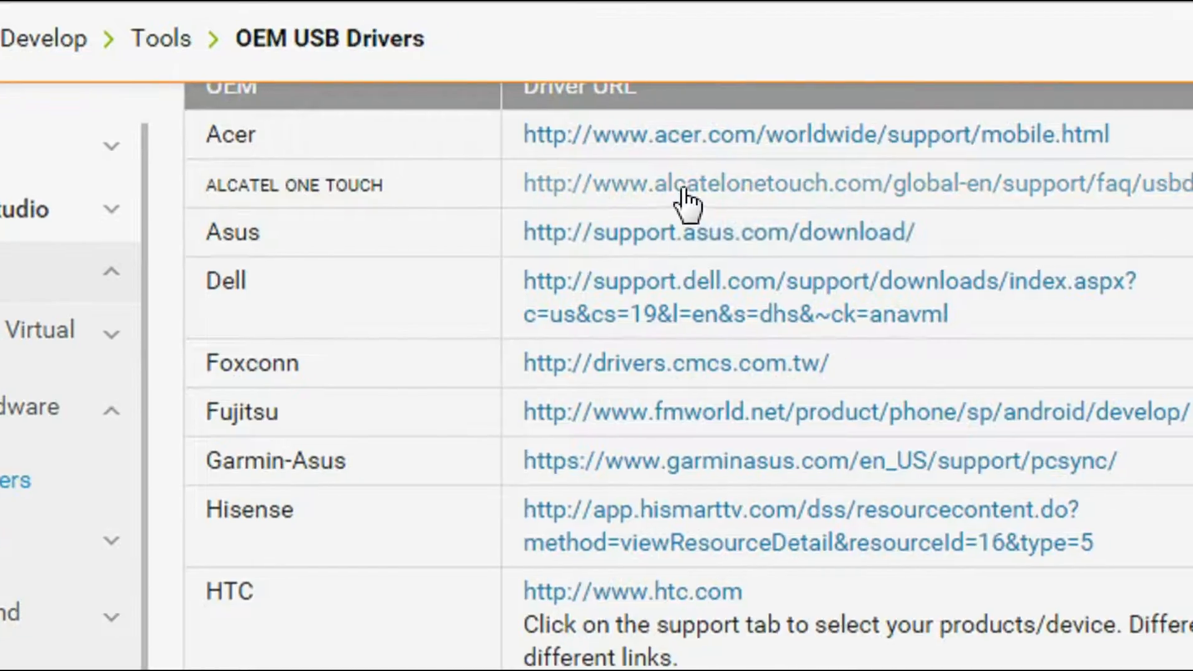
scroll(687, 202, "up", 6)
scroll(690, 205, "down", 12)
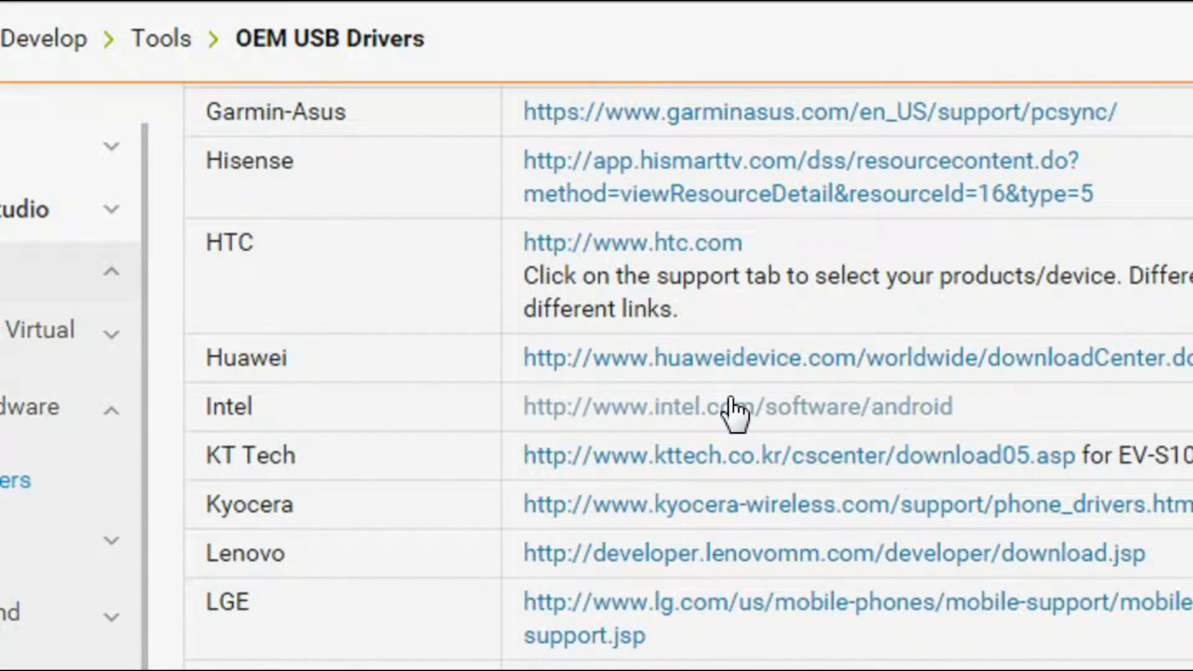
scroll(733, 410, "down", 1)
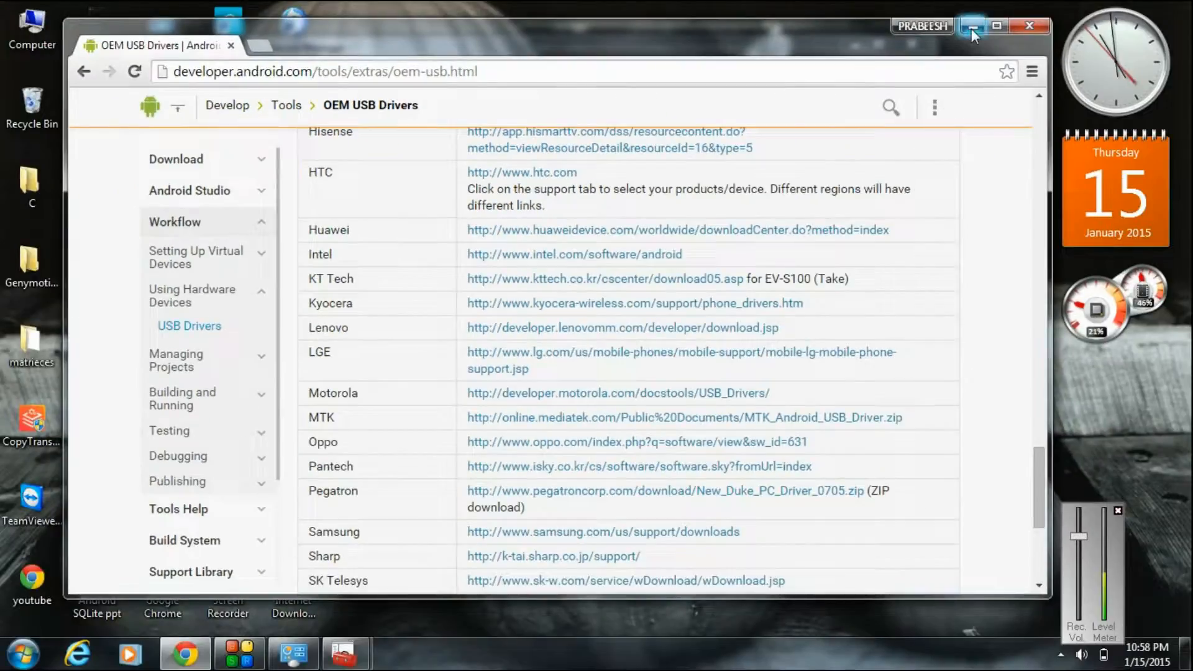
Clear Chrome, the driver update wizard and Device Manager off the desktop, and move the Samsung USB driver v1.5.49.0 installer to an empty desktop area
left_click(971, 29)
key("Return")
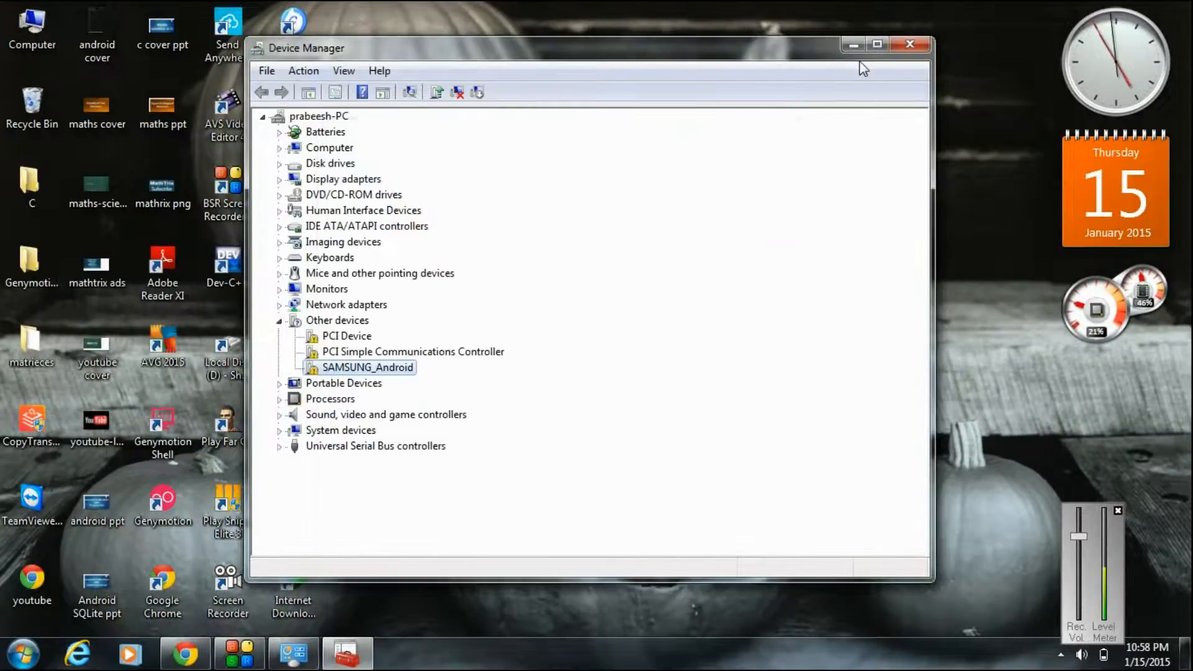
left_click(854, 45)
left_click_drag(358, 180, 553, 261)
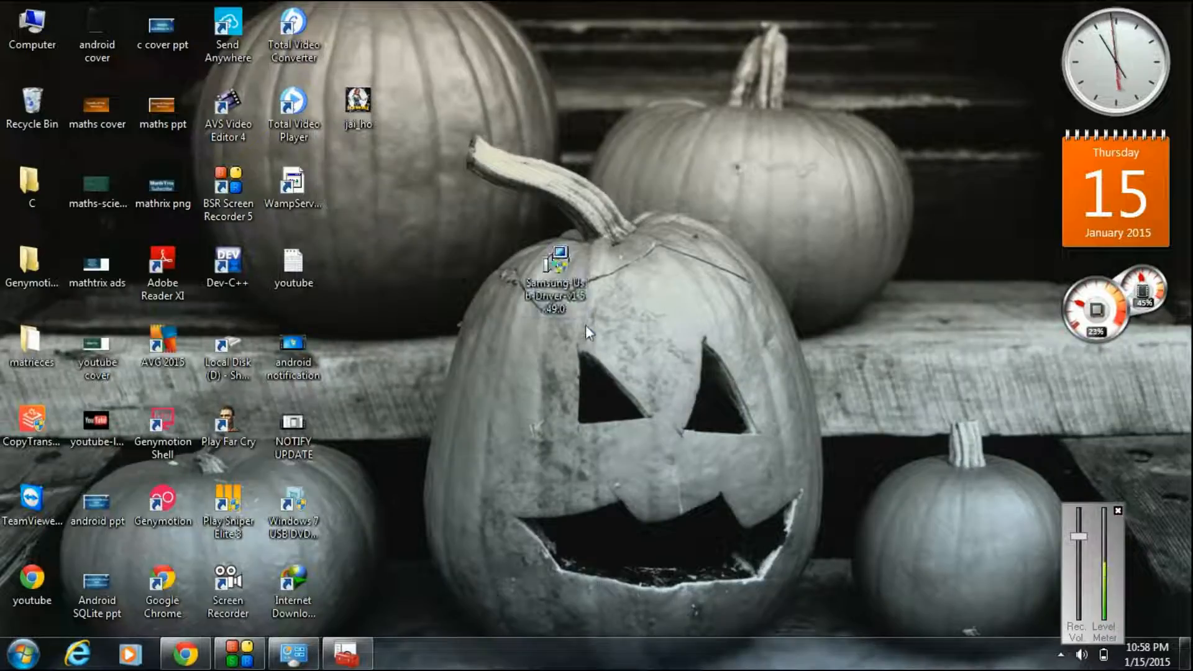
Run the Samsung USB driver installer from the desktop and install V1.5.49.0 in C:\Program Files\SAMSUNG\USB Drivers
left_click(558, 272)
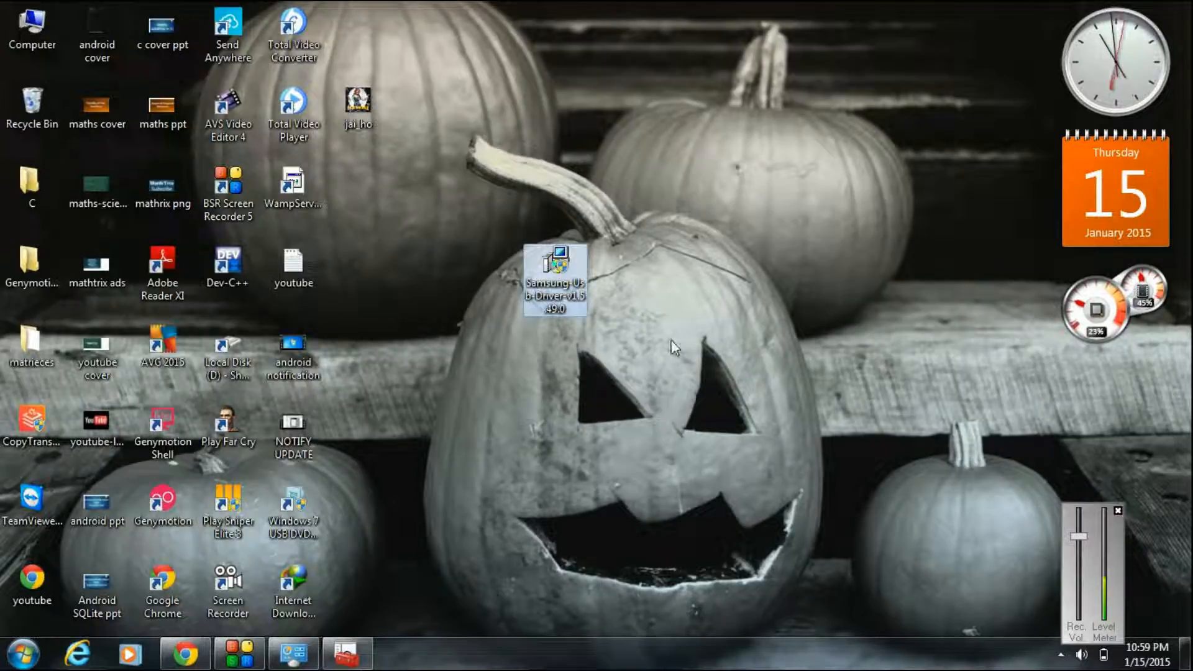
double_click(553, 289)
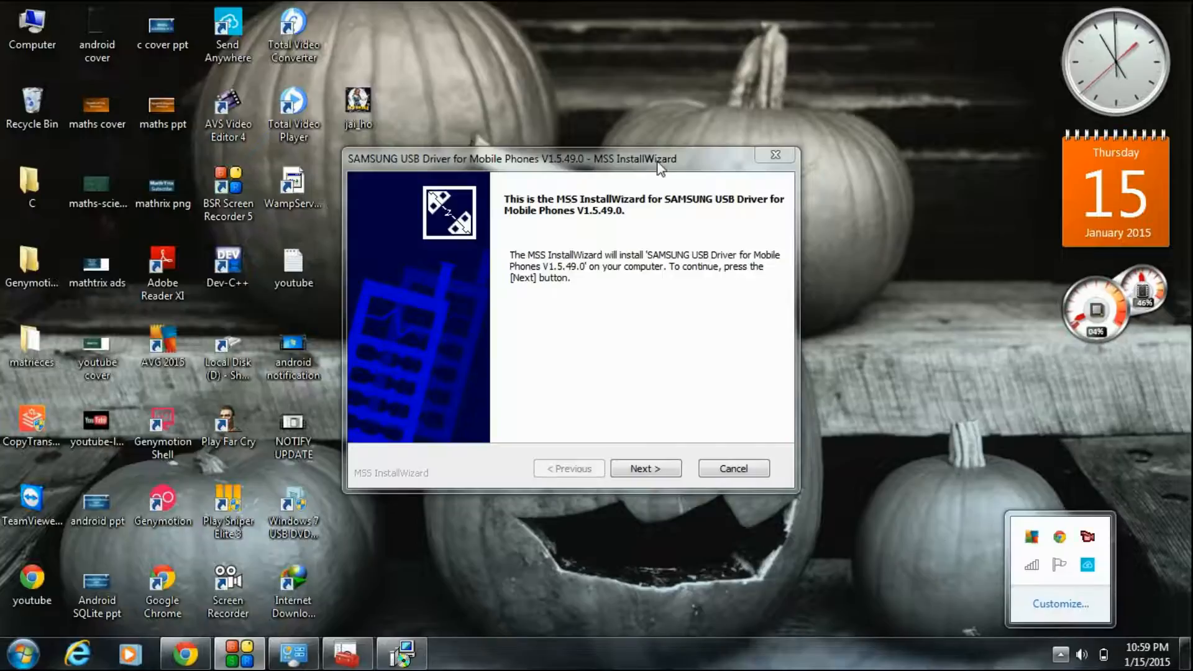
left_click_drag(658, 161, 605, 153)
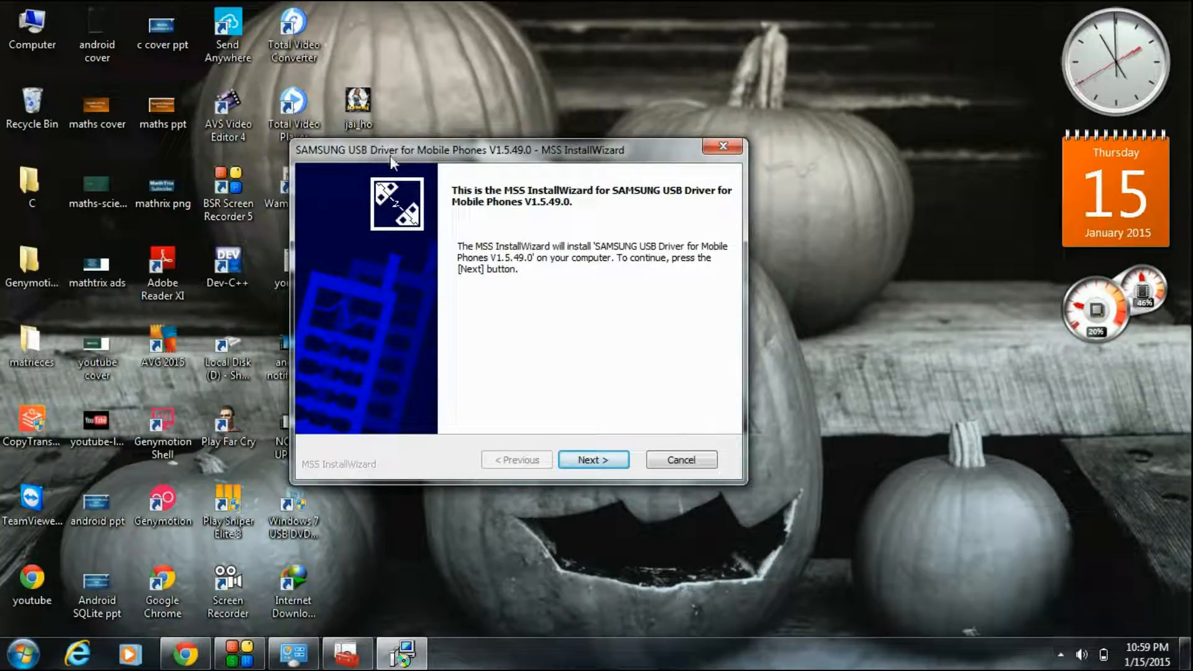
left_click(606, 461)
left_click(607, 458)
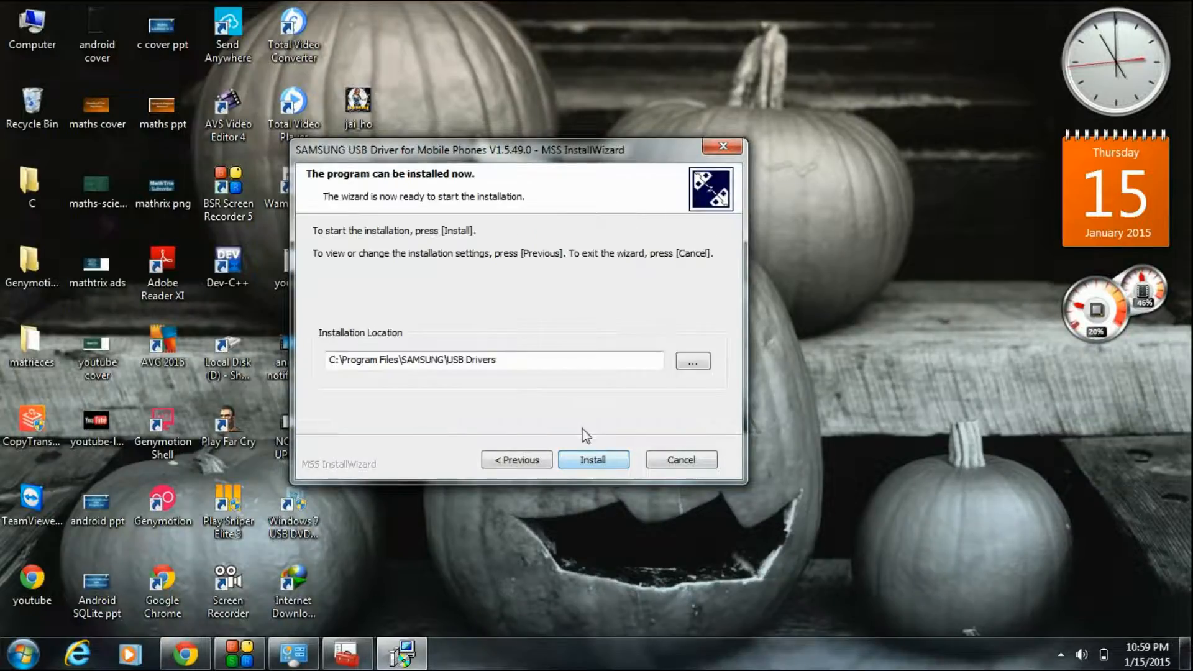
left_click(588, 457)
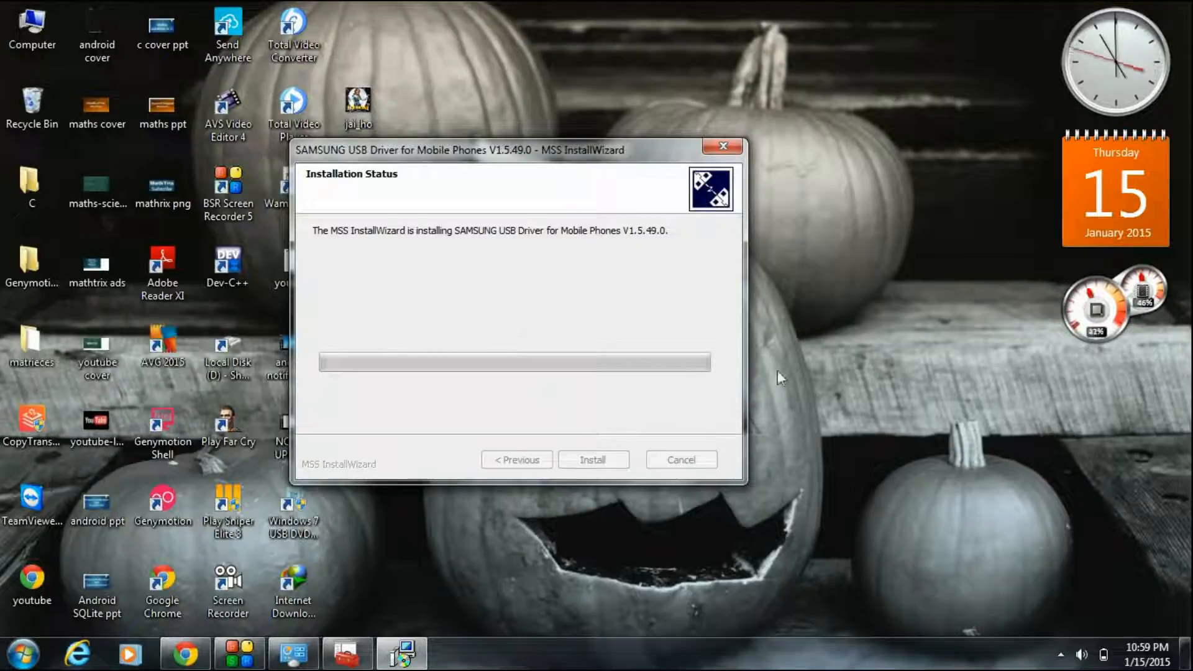
left_click(1066, 658)
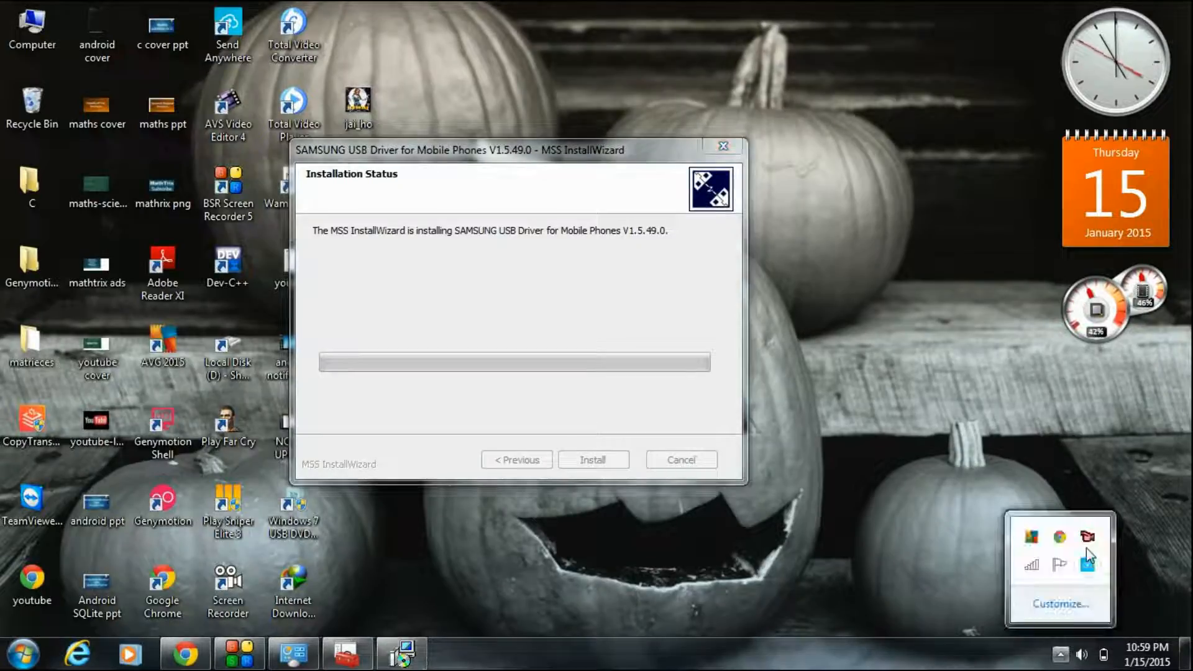
left_click(944, 584)
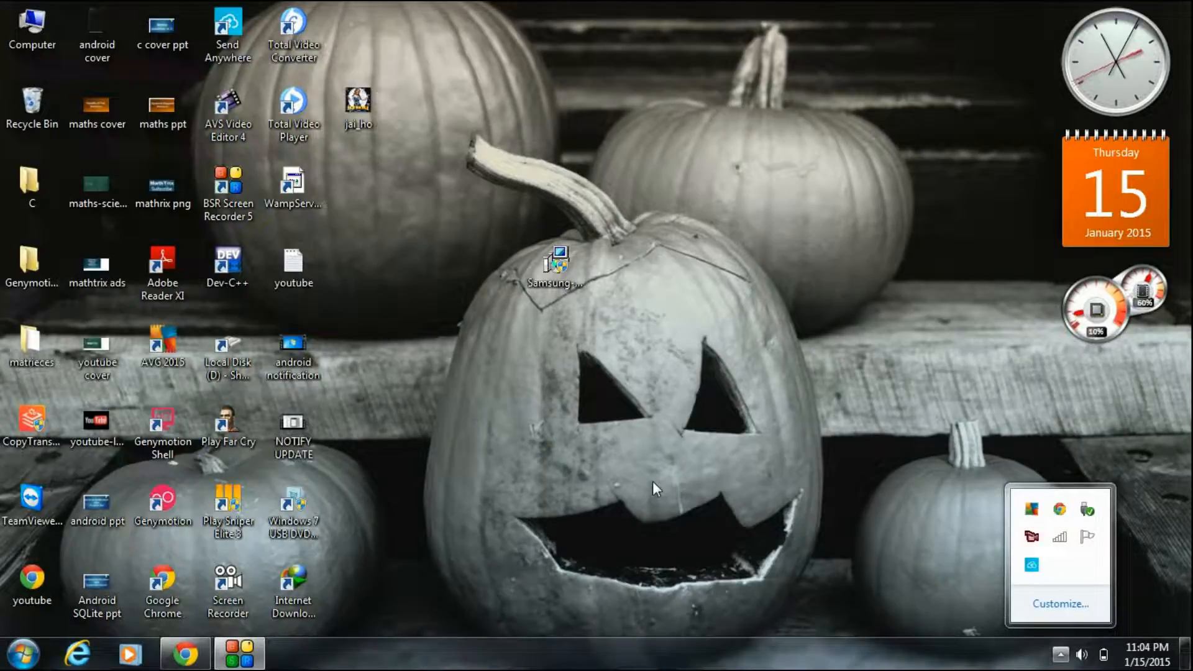
left_click(653, 482)
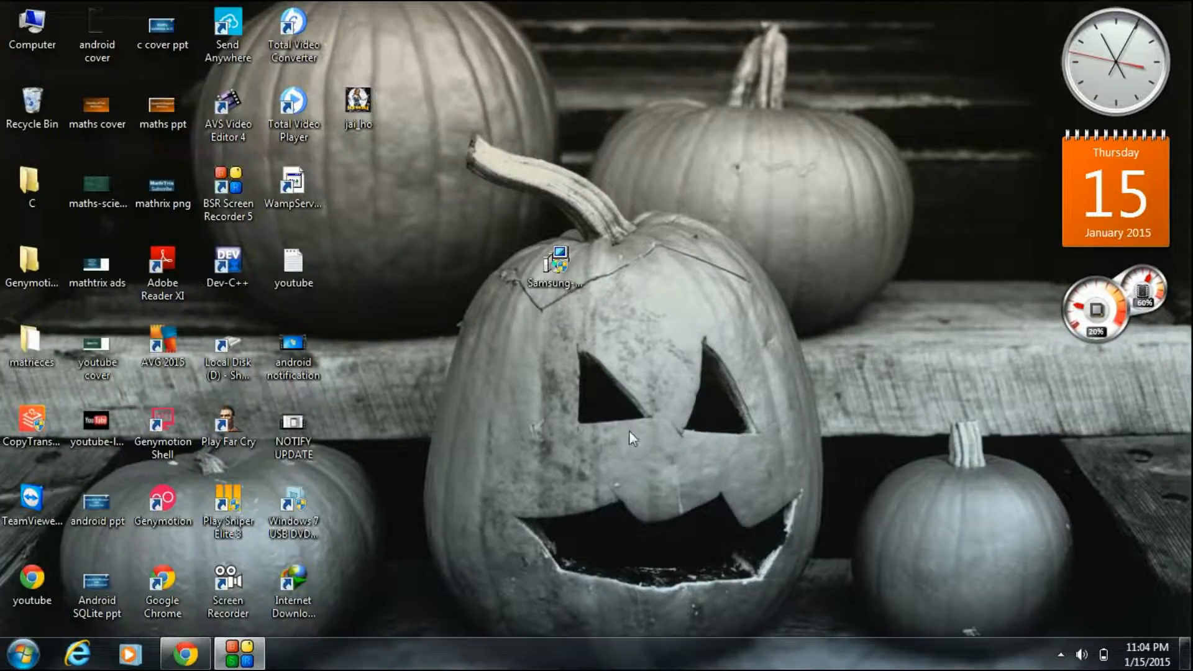
Open Device Manager from the Hardware and Sound section of Control Panel
left_click(23, 653)
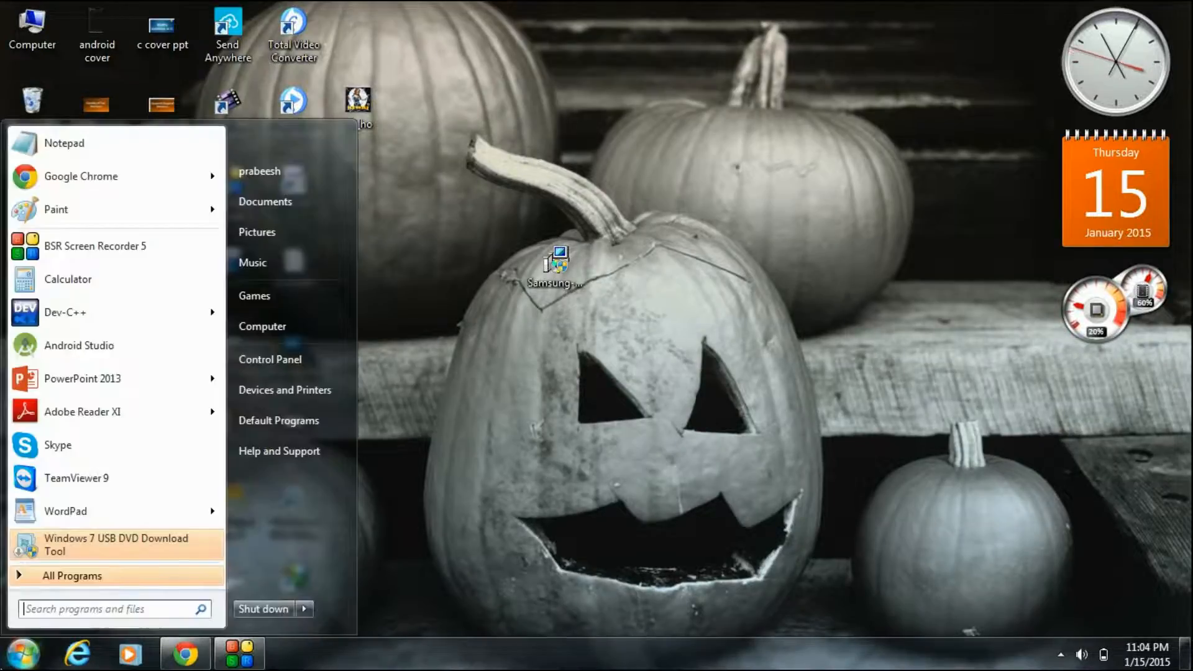
left_click(288, 359)
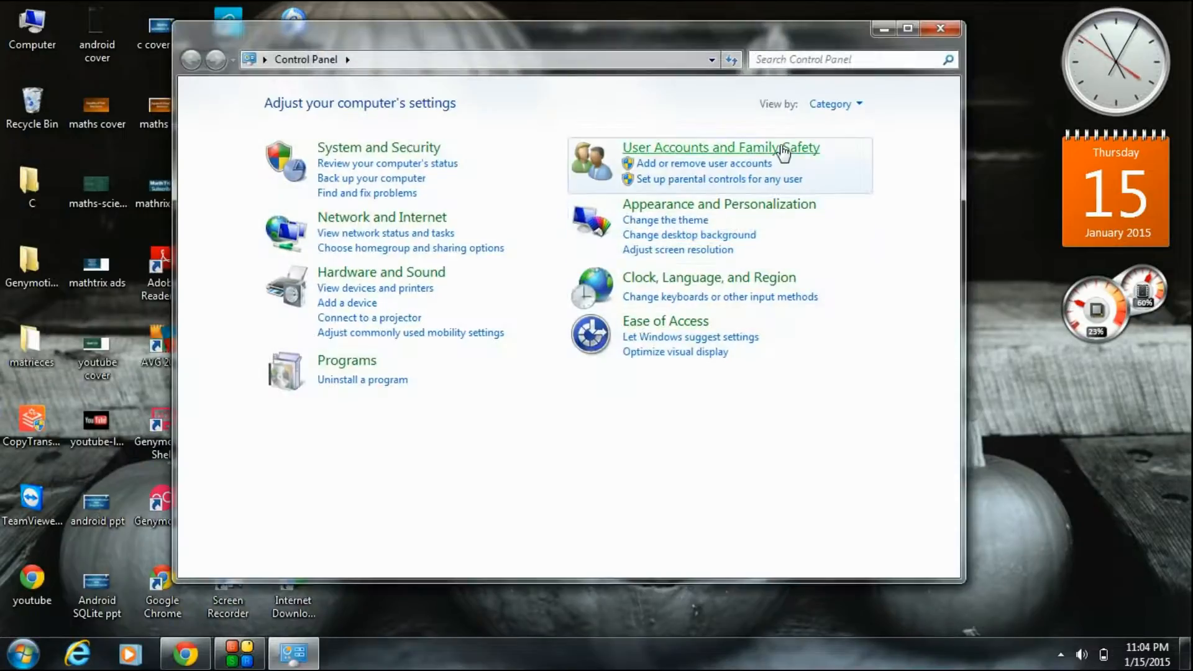
left_click(364, 274)
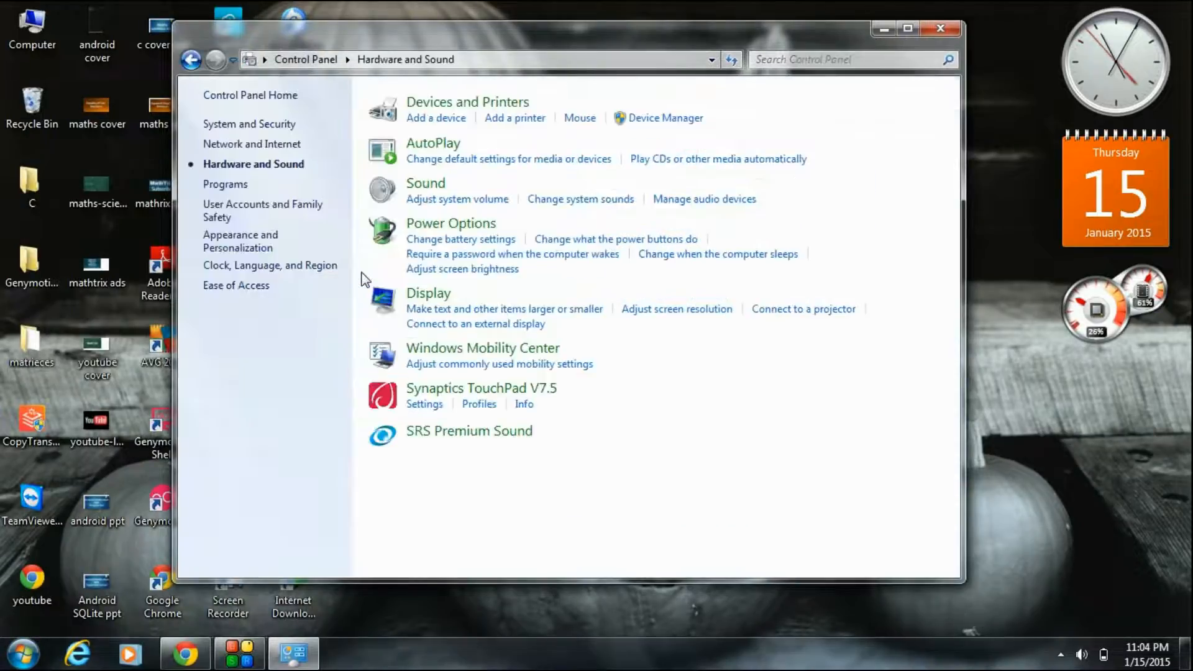
left_click(681, 125)
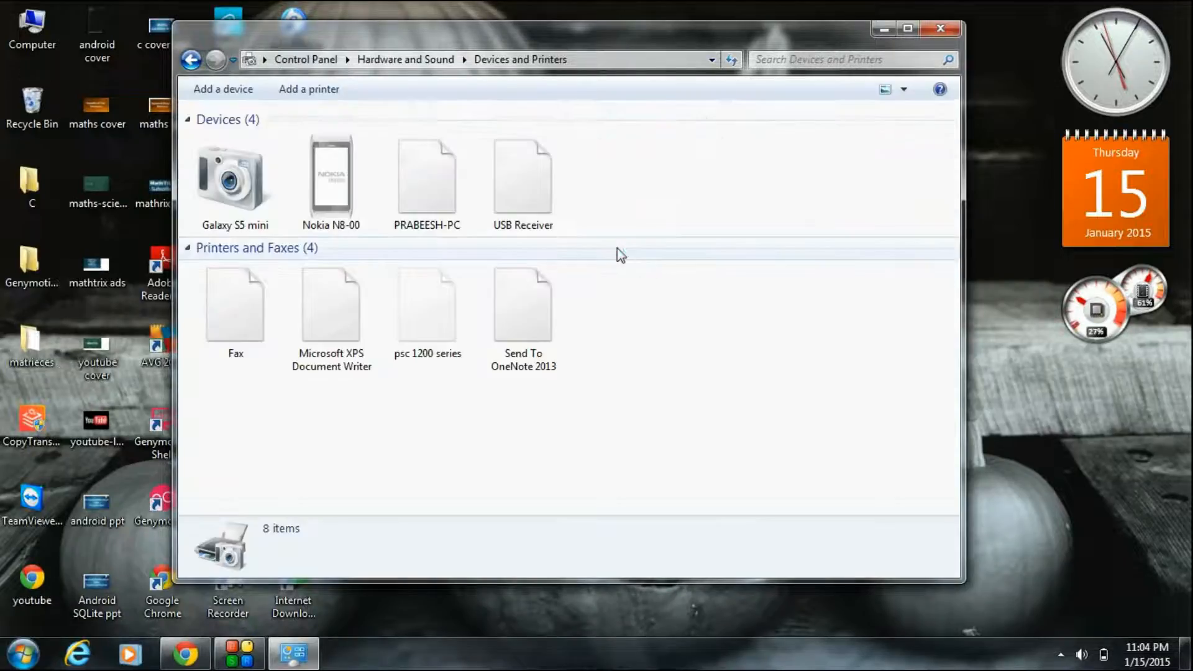
left_click(191, 60)
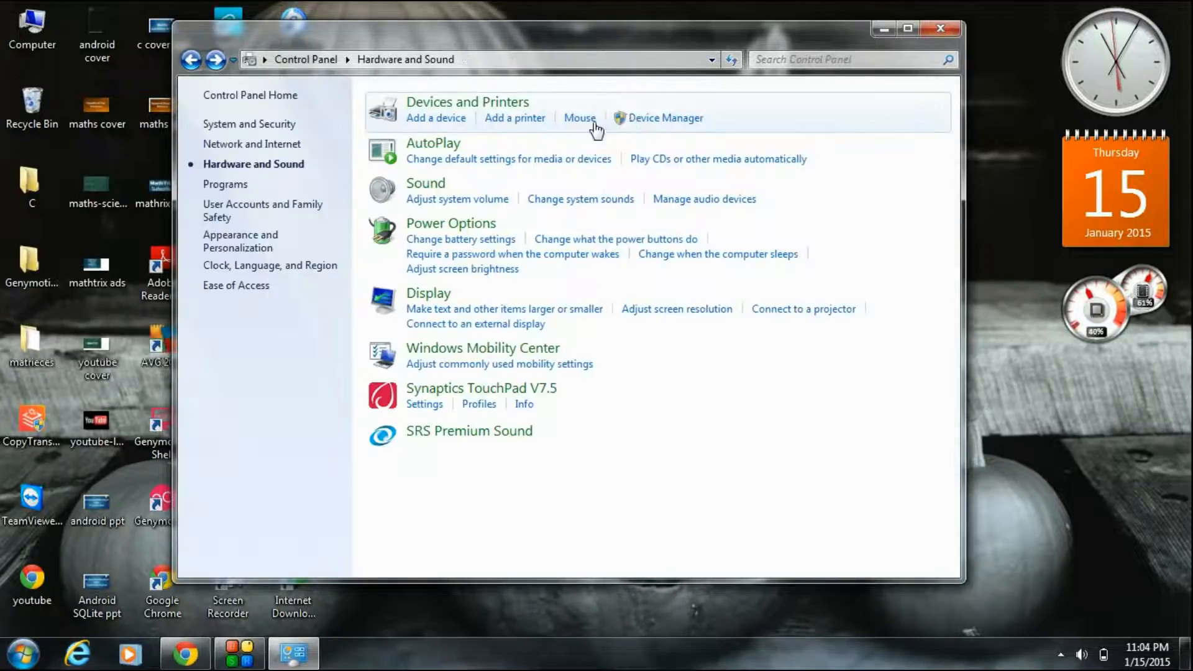
left_click(668, 118)
left_click_drag(546, 50, 651, 49)
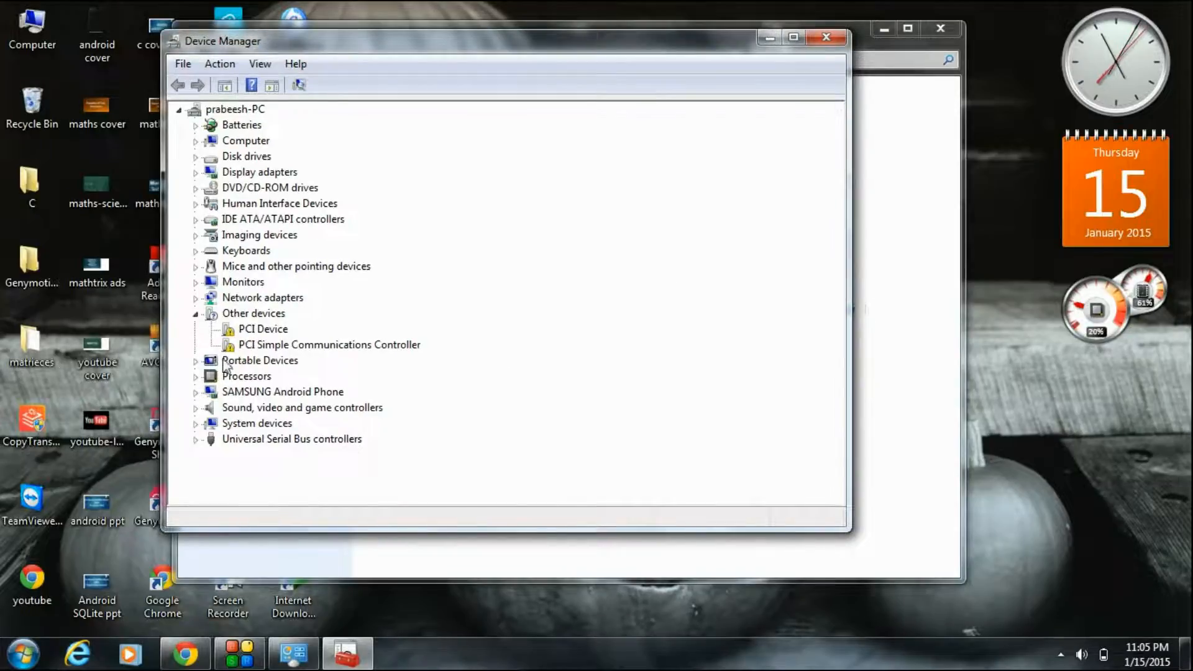
Examine Other devices and the SAMSUNG Android ADB Interface under SAMSUNG Android Phone, then close Device Manager and Control Panel
left_click(260, 314)
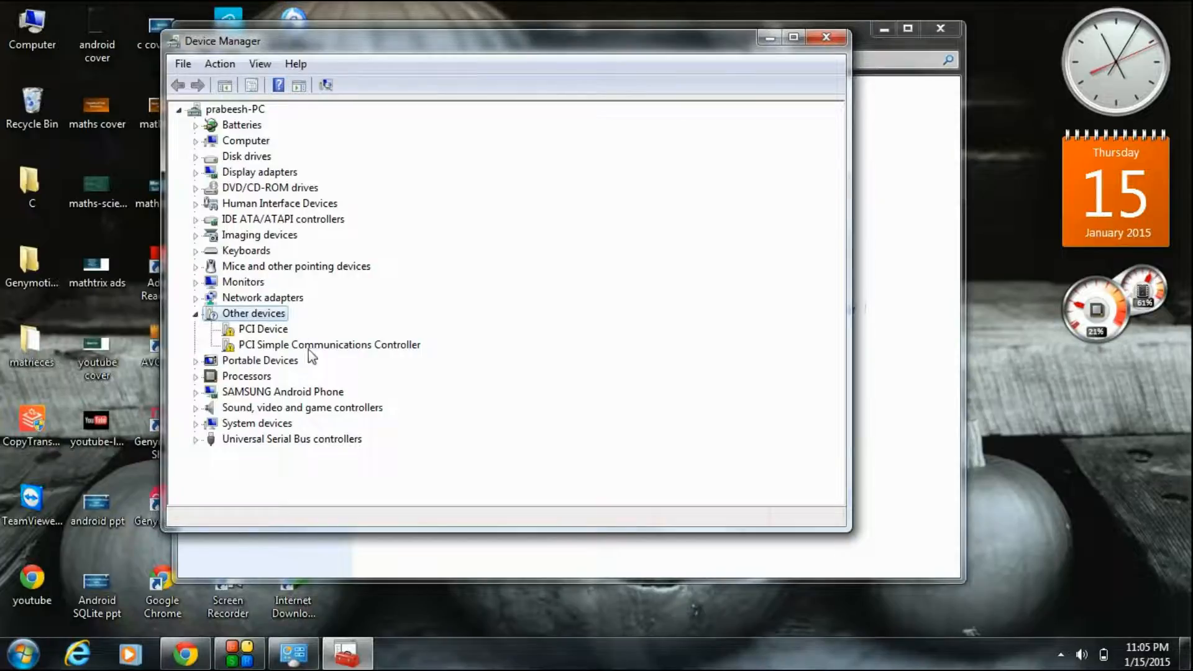
left_click(327, 397)
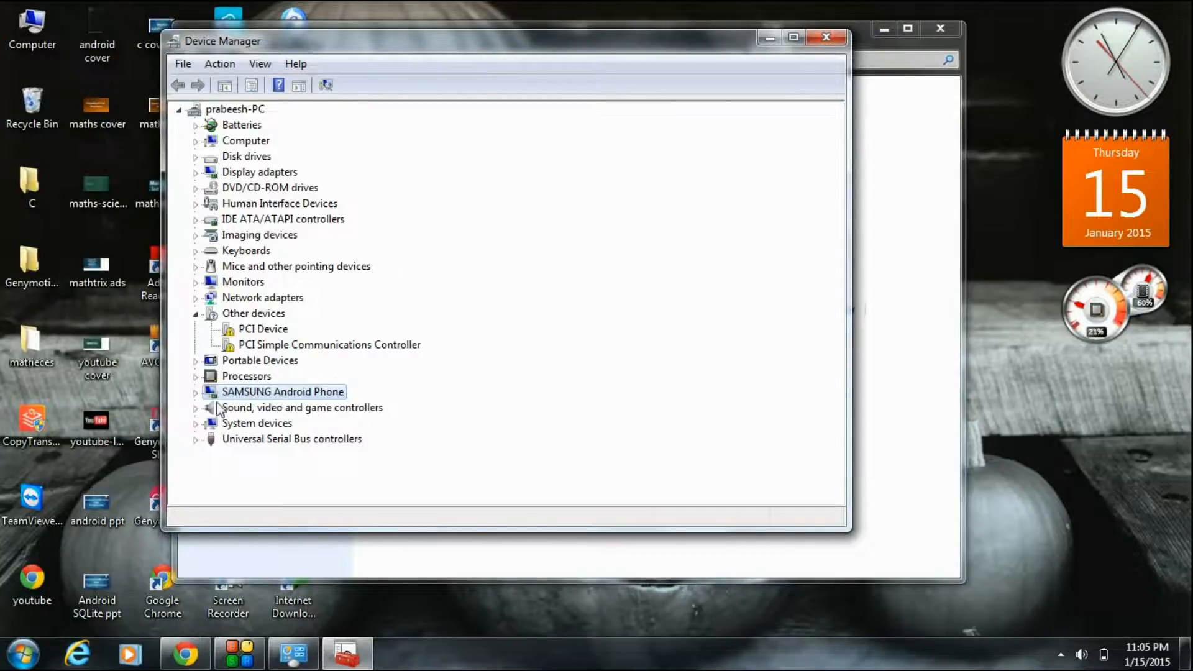
left_click(195, 392)
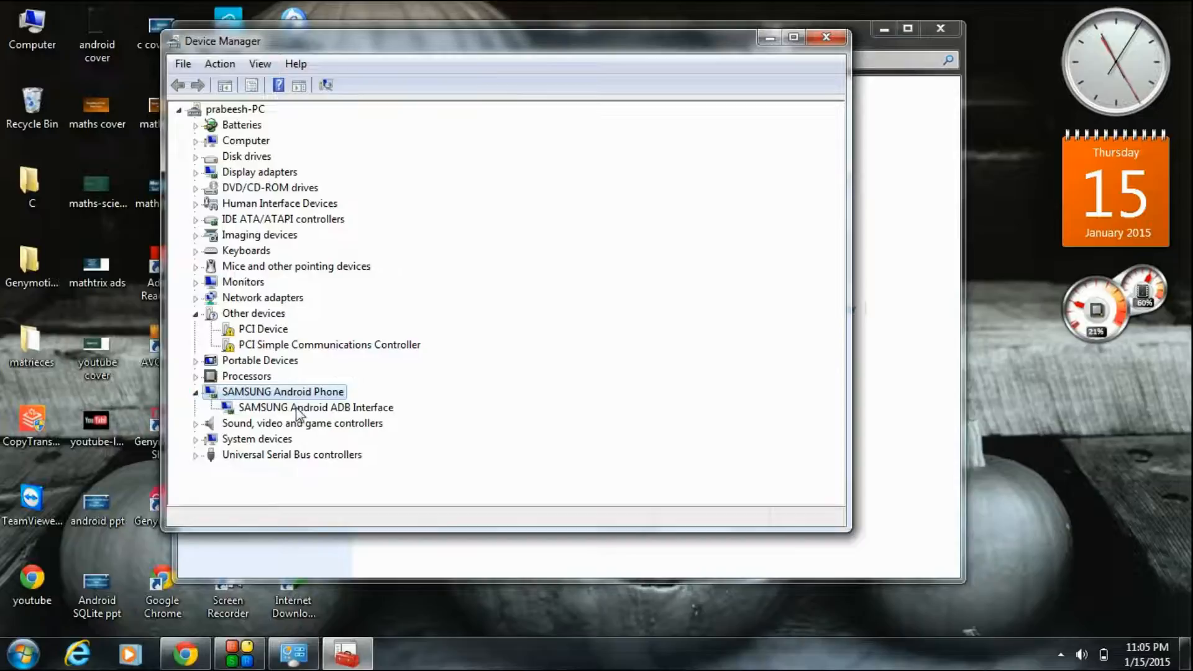
left_click(261, 408)
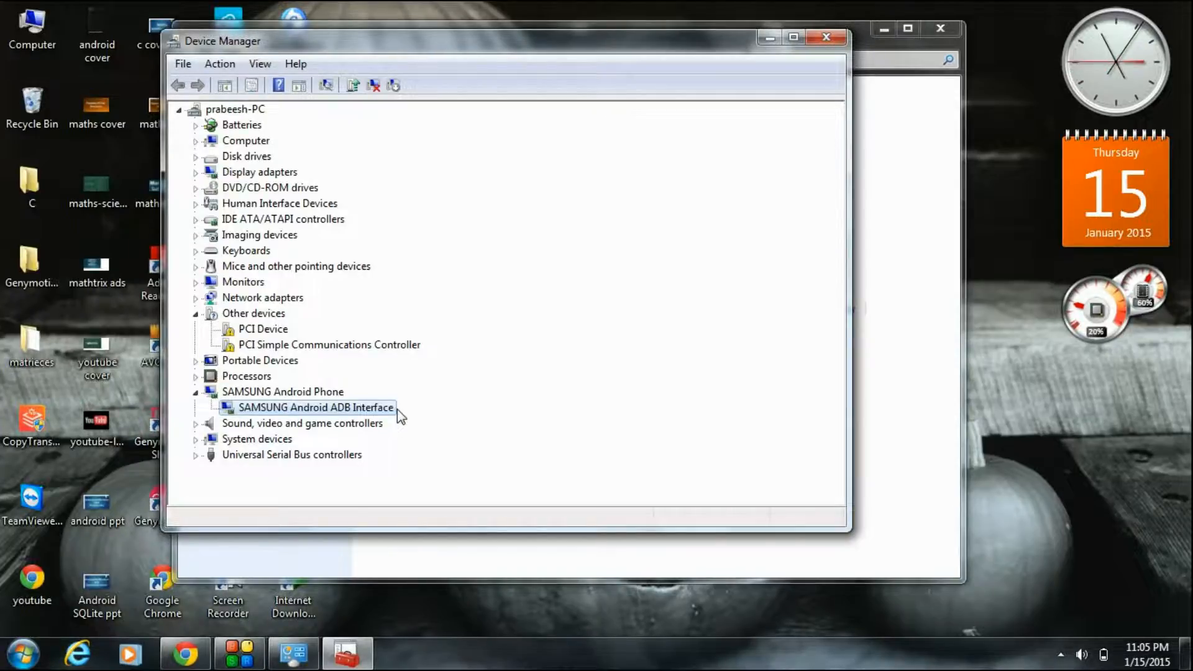
left_click(826, 39)
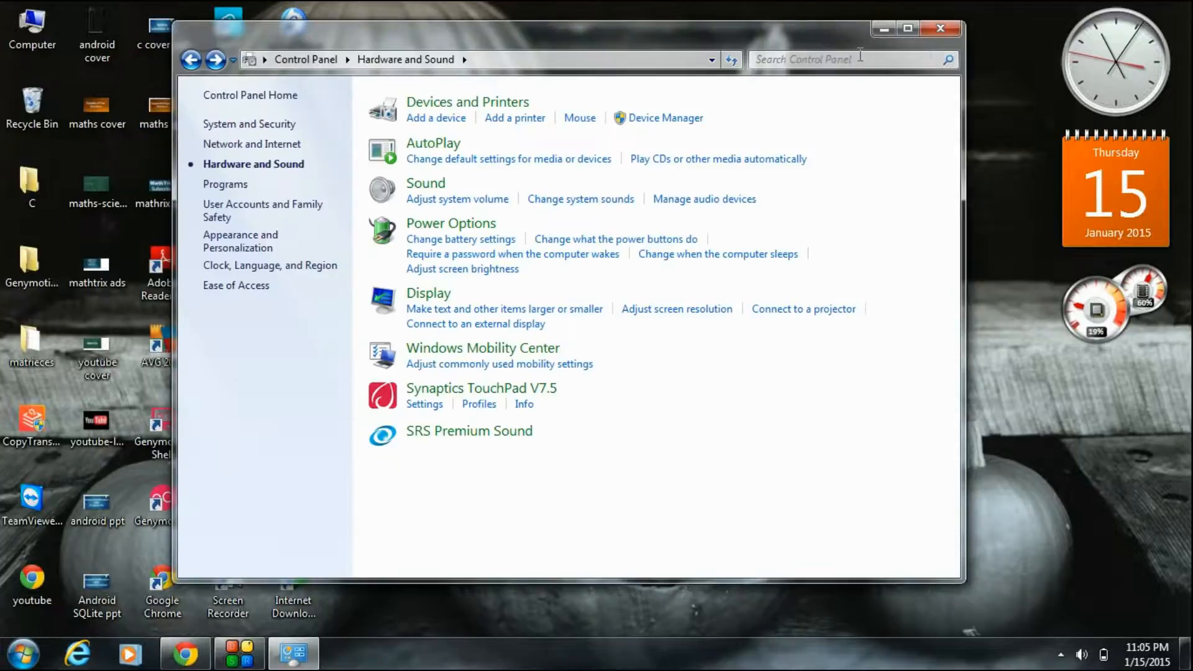
left_click(940, 29)
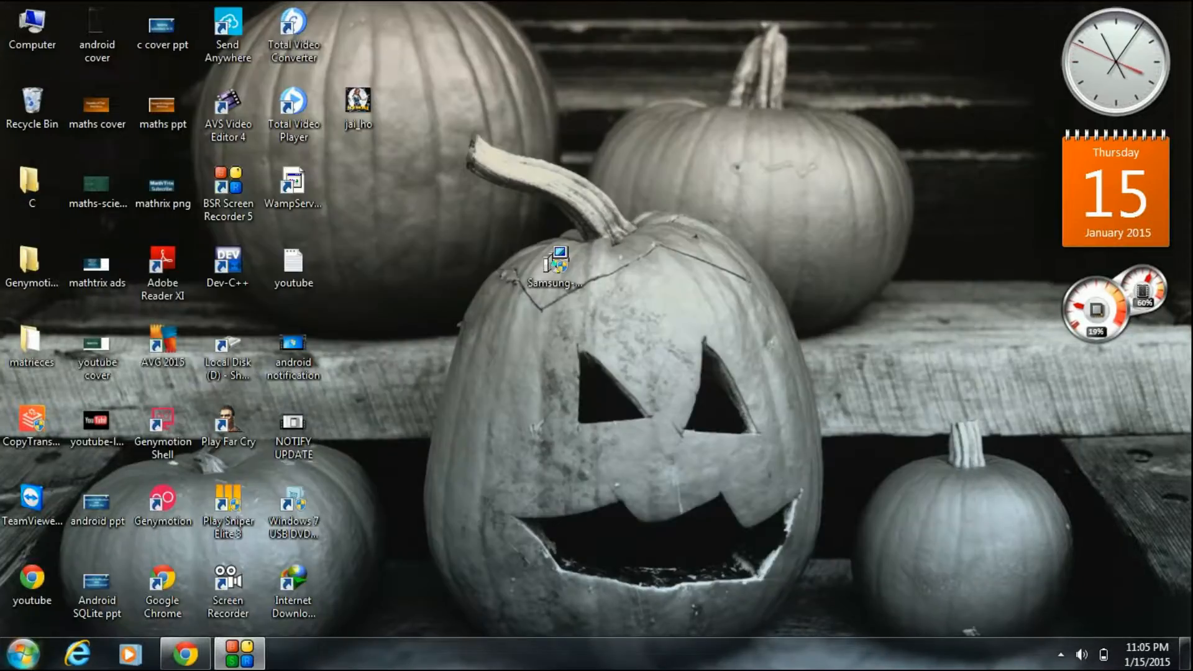
Switch to Android Studio and check the connected Samsung phone's status in Android Device Monitor, then put the monitor away
left_click(23, 654)
left_click(109, 345)
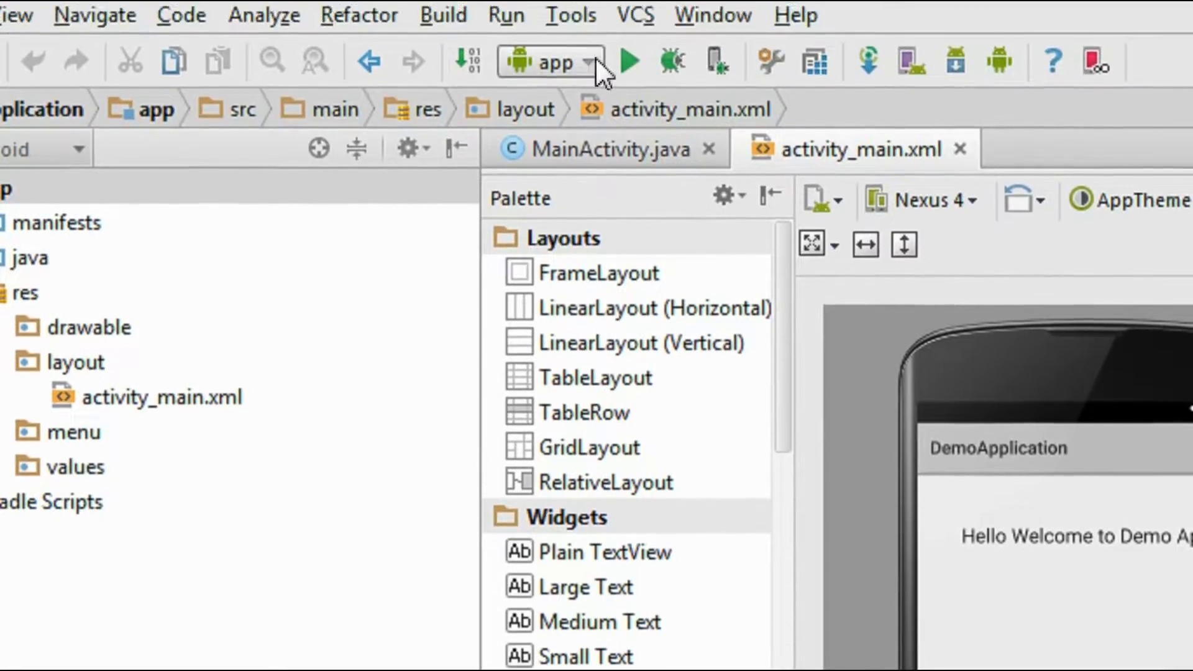
left_click(582, 29)
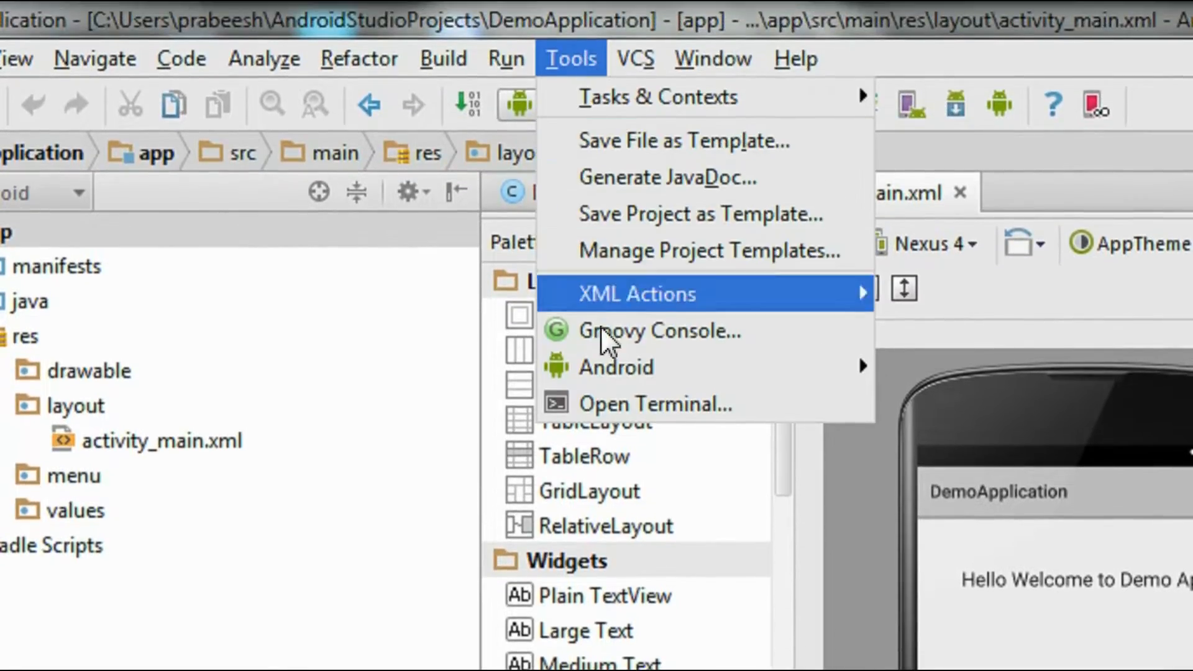
mouse_move(801, 373)
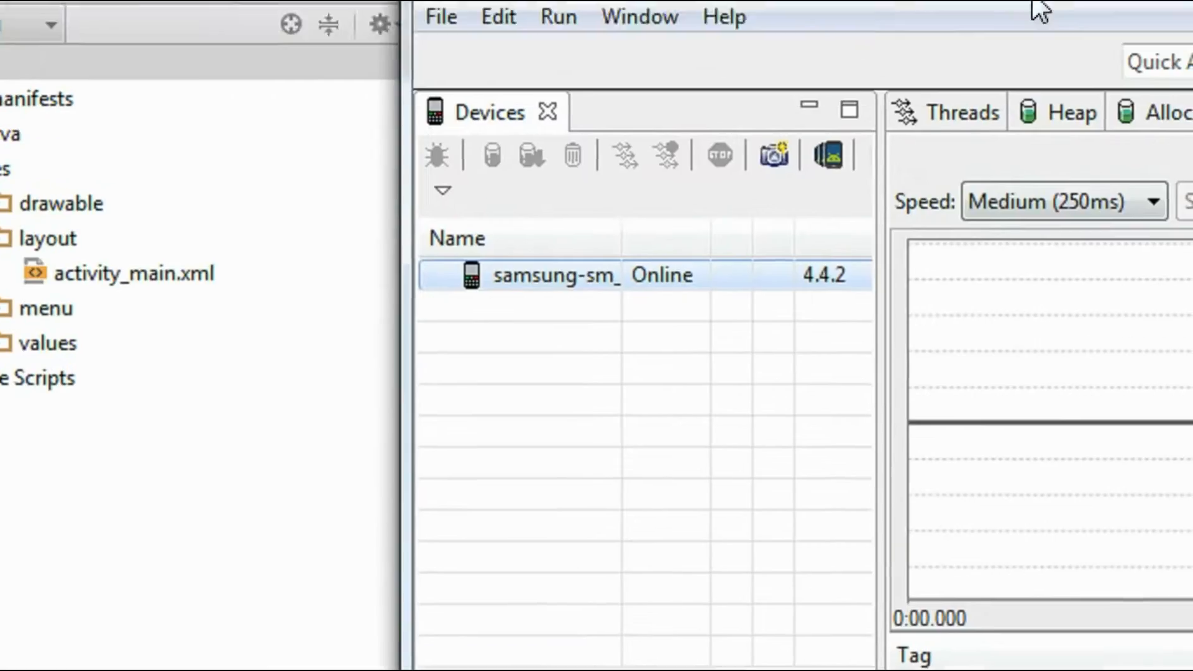
left_click_drag(1033, 4, 890, 40)
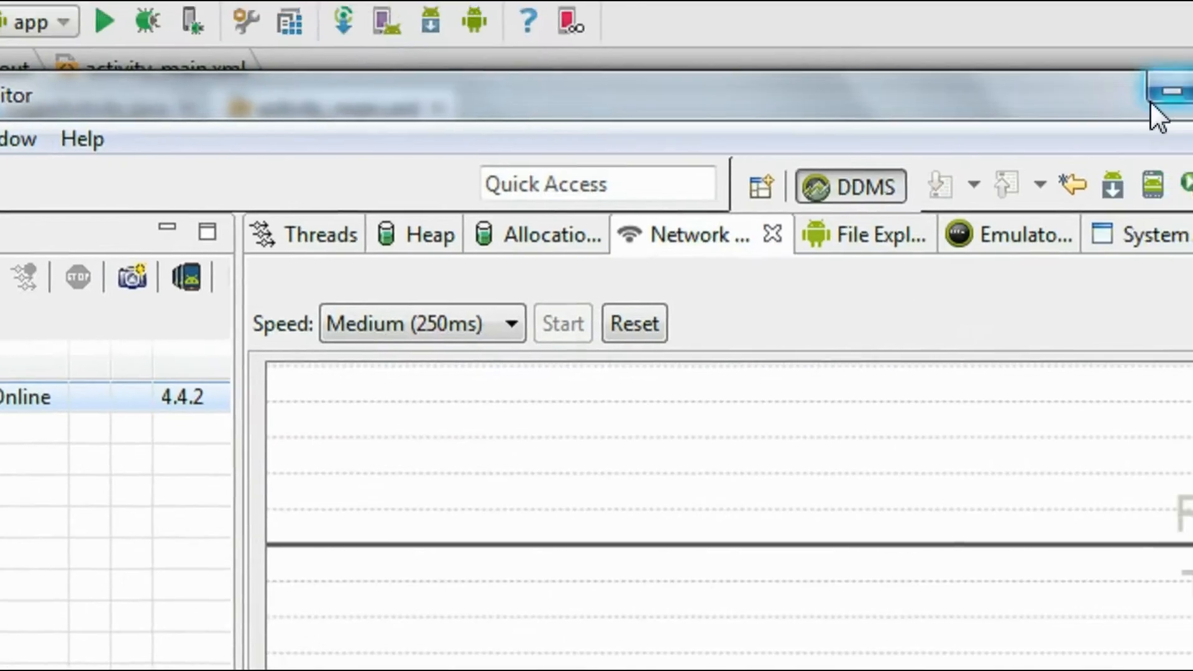
left_click(1149, 99)
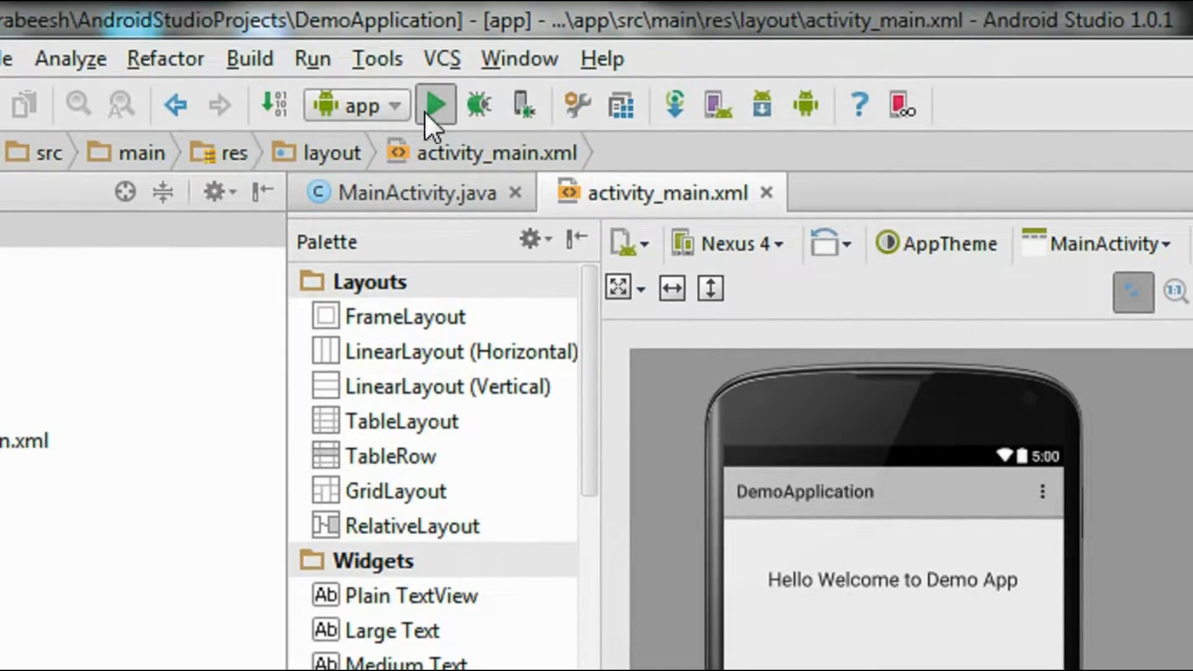
Run DemoApplication on the connected Samsung SM-G800F, using the same device for future launches, and return to the phone's home screen
left_click(428, 104)
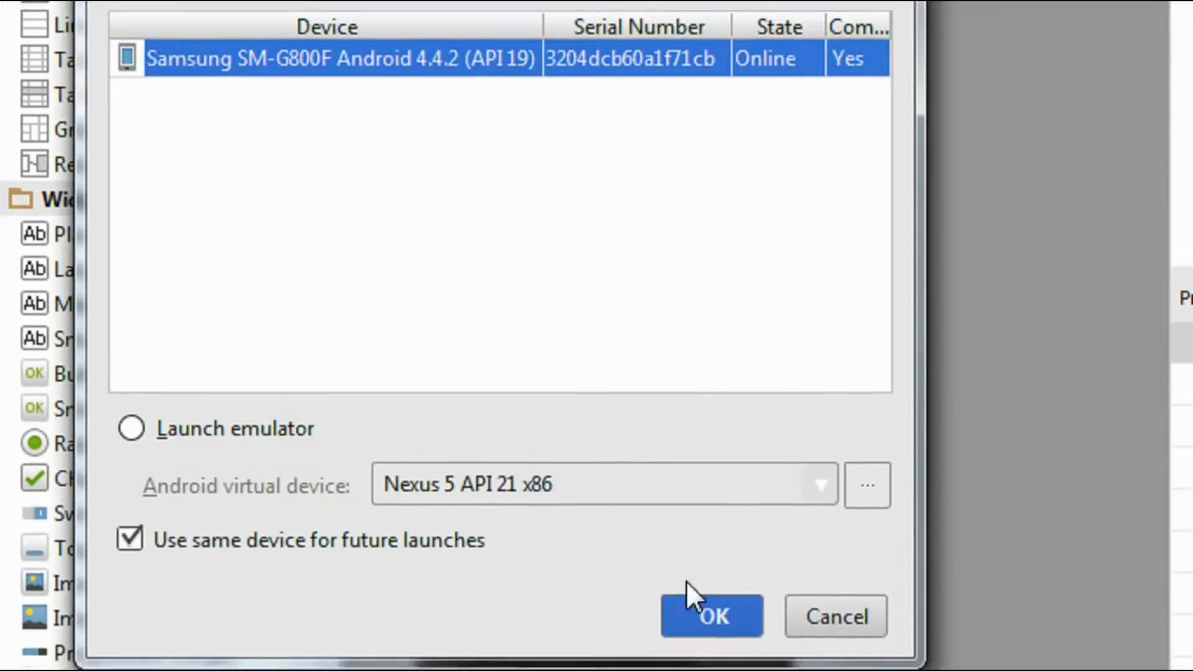
left_click(724, 533)
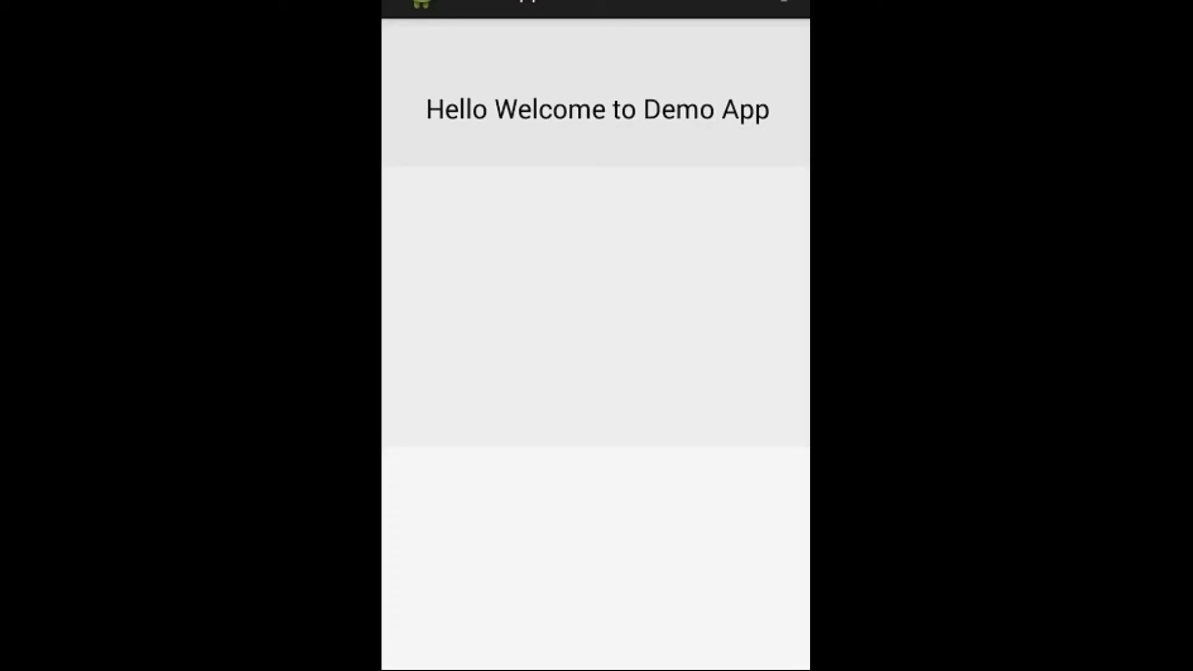
right_click(632, 455)
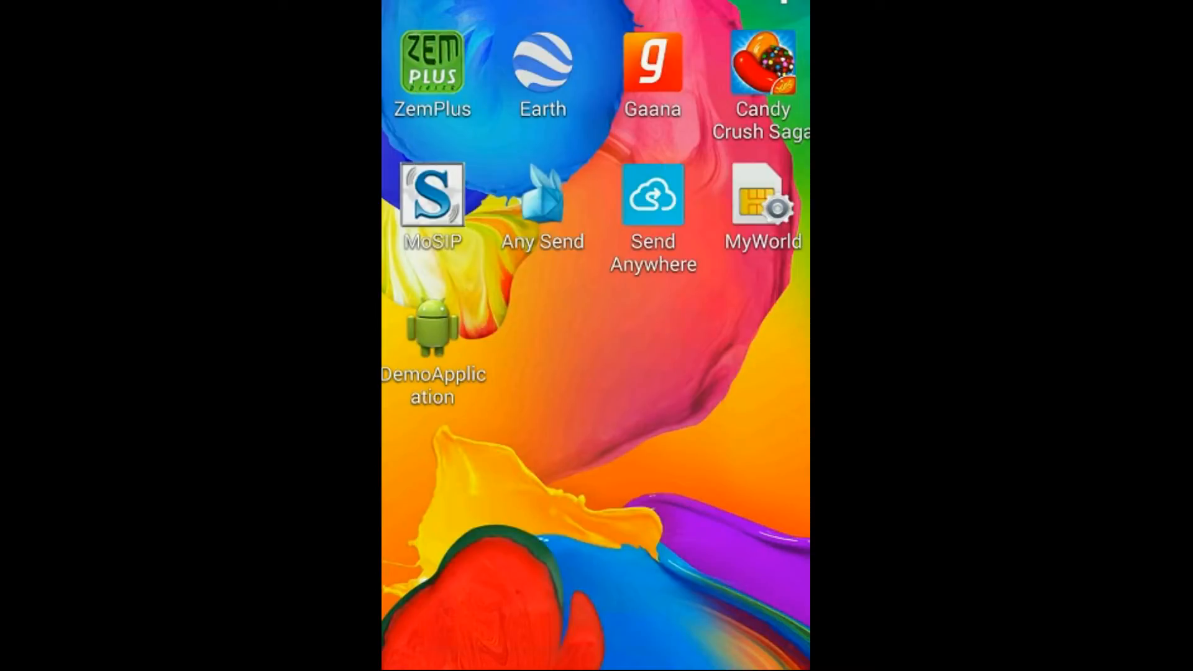